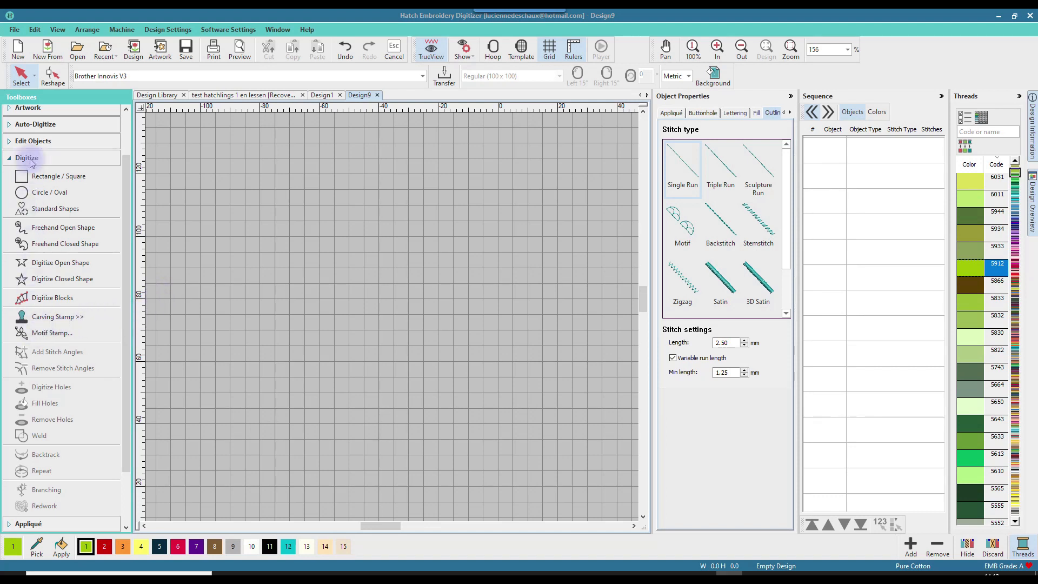
Stamp motif 10 from the small border designs pattern set once on the empty design
click(25, 332)
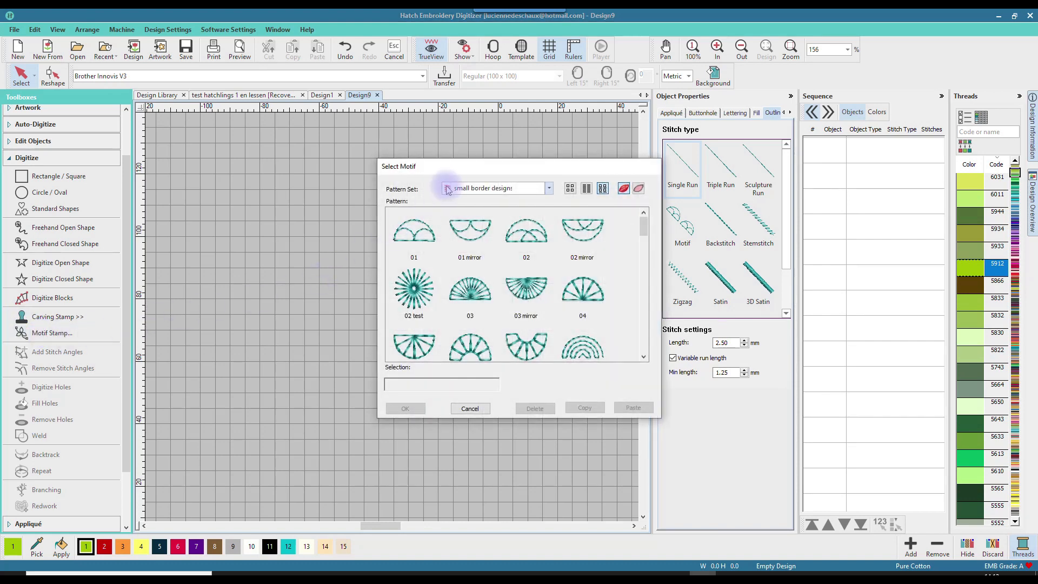
click(549, 188)
mouse_move(548, 218)
mouse_down()
mouse_move(546, 297)
mouse_move(551, 207)
mouse_up()
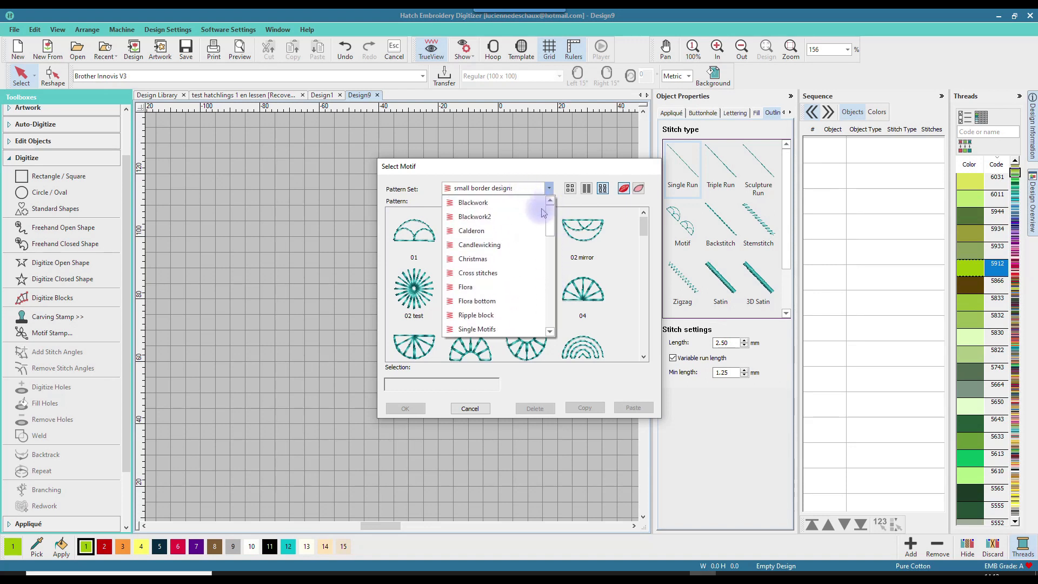
drag(551, 219, 550, 193)
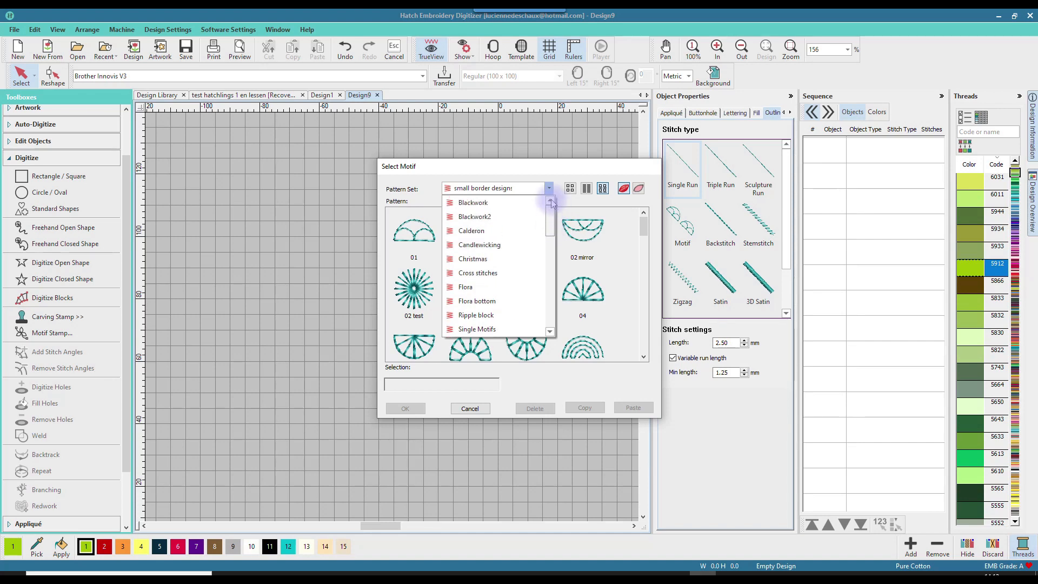
click(516, 190)
drag(646, 226, 643, 254)
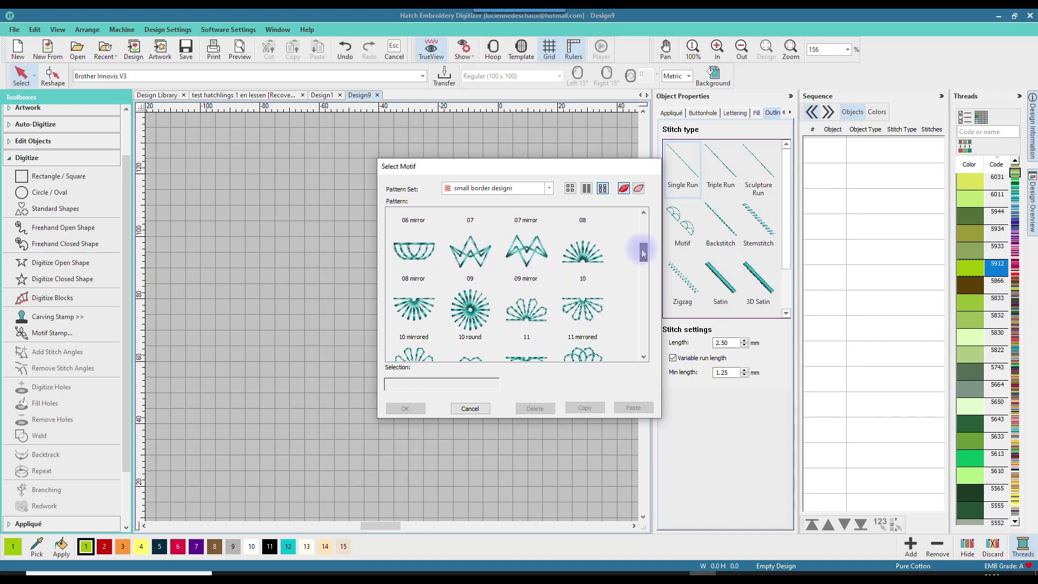
click(581, 252)
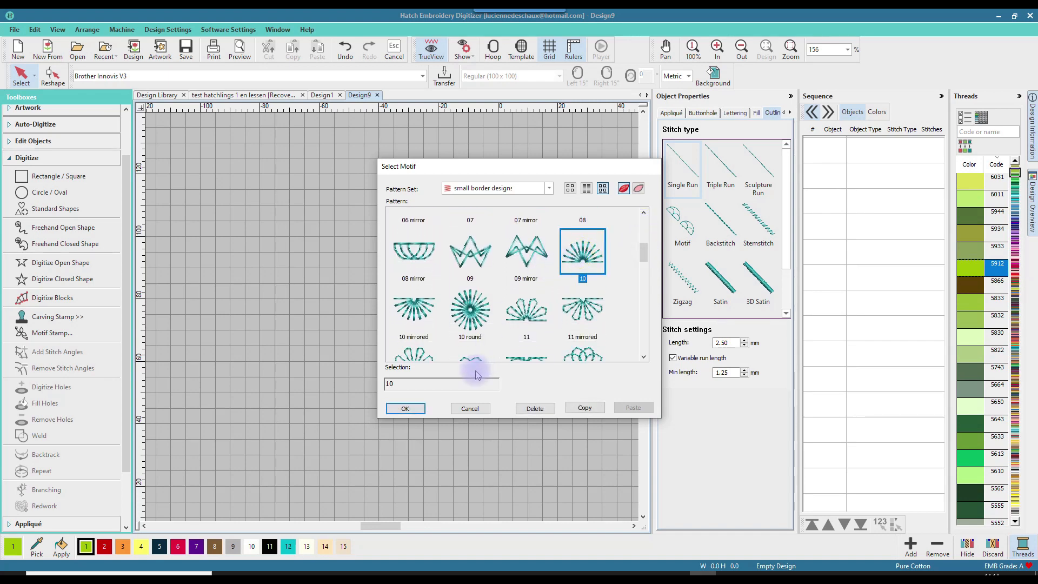
click(406, 409)
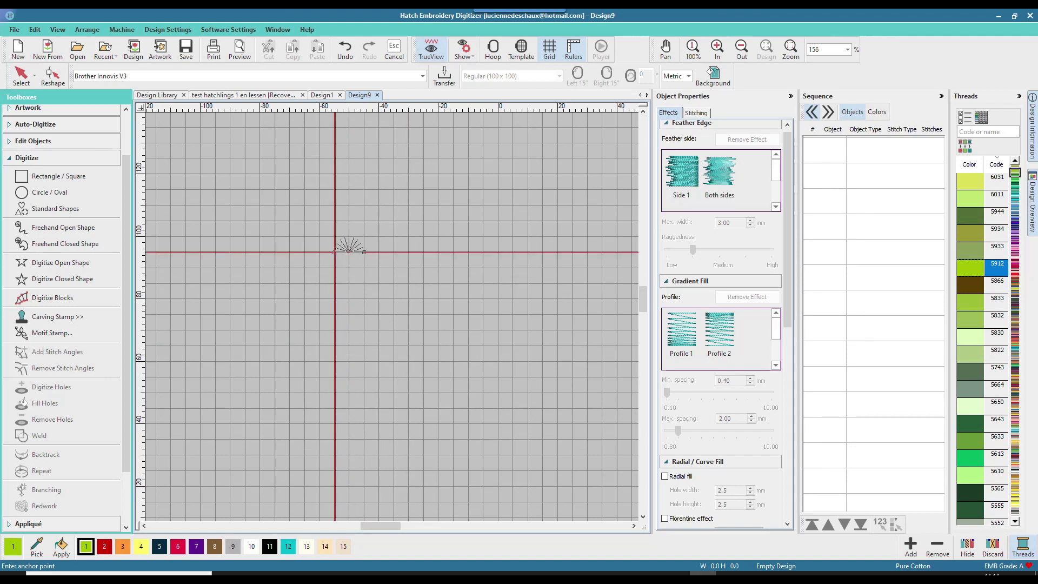
click(334, 252)
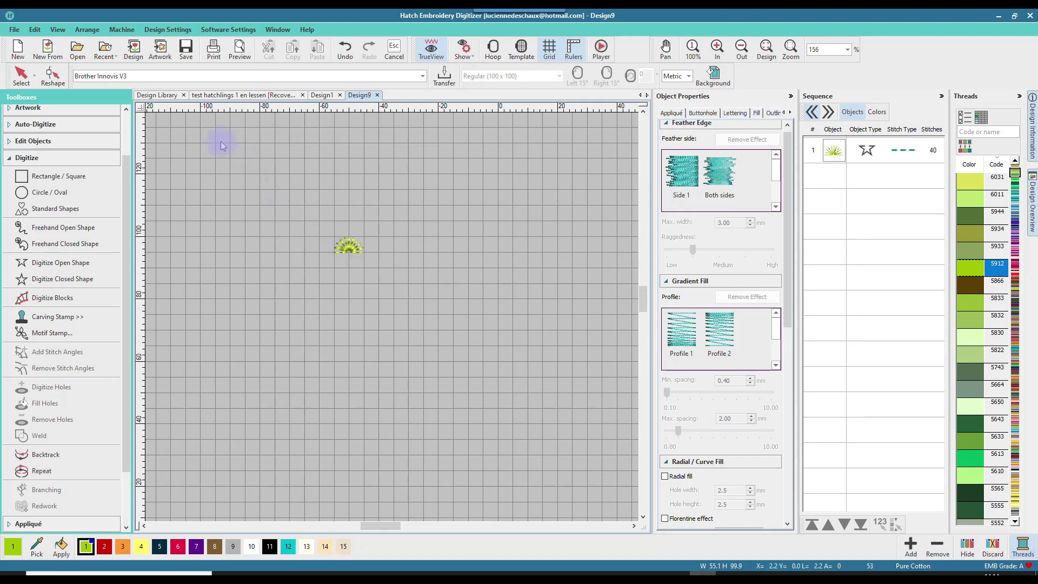
Recolor the stamped motif with palette color 2 (red) and mirror it vertically
click(21, 75)
click(104, 550)
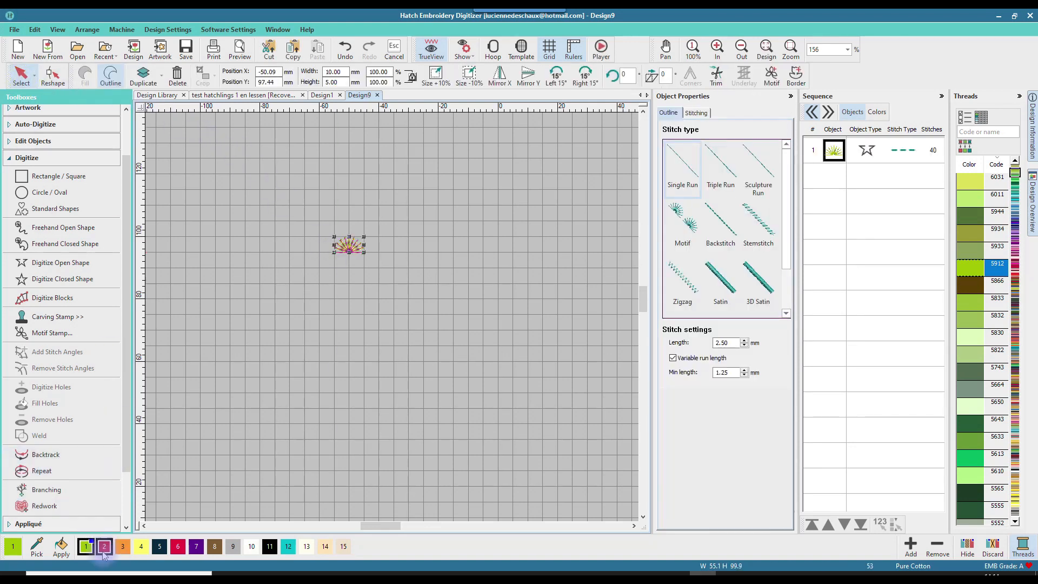
scroll(380, 275, up, 6)
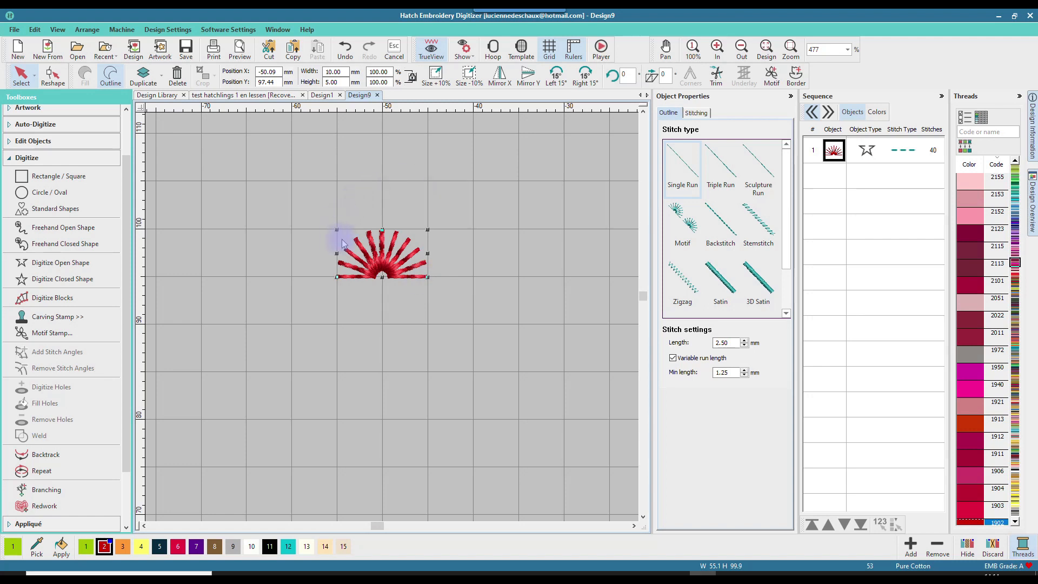
click(529, 78)
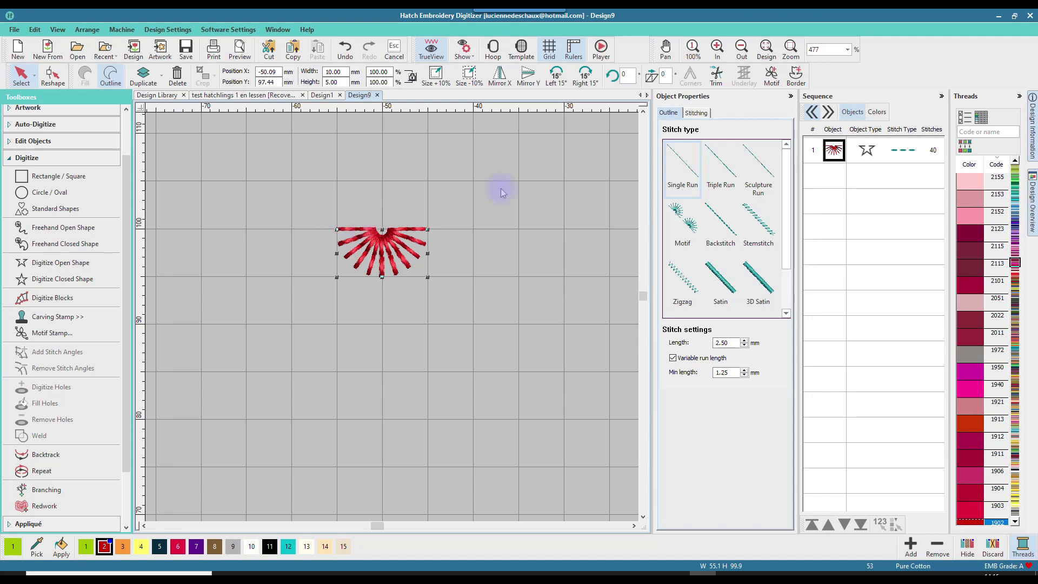
Save the flipped shape as motif "01 test" in small border designs, with its reference line along the bottom from left to right
click(771, 76)
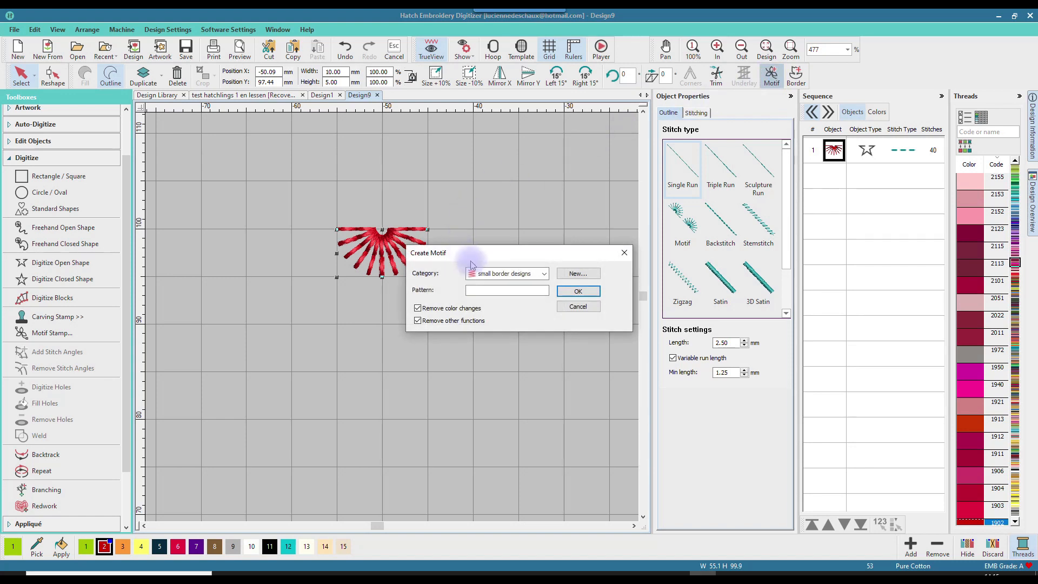
click(478, 291)
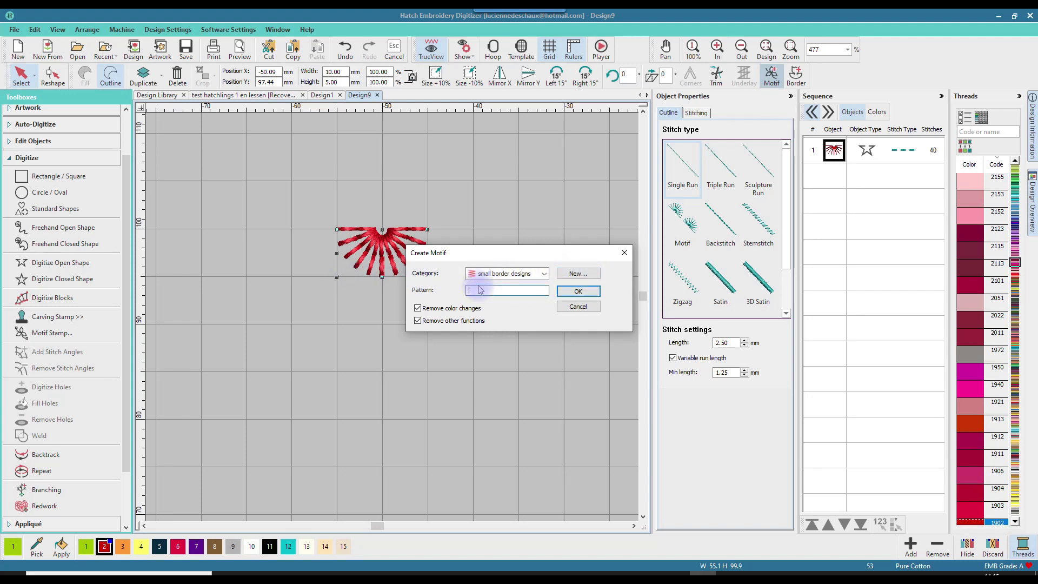
click(480, 289)
text(01 test)
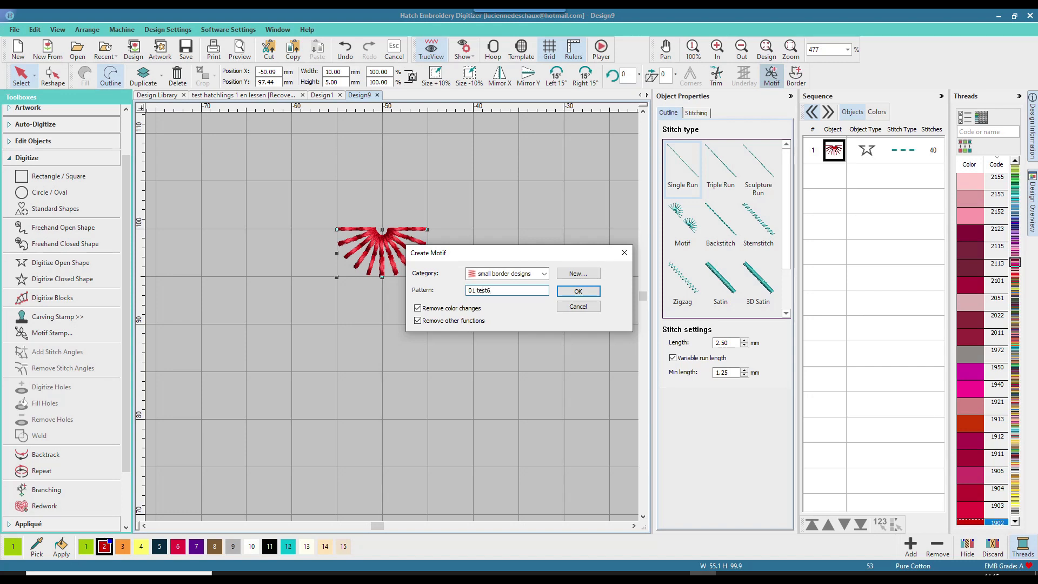
click(578, 293)
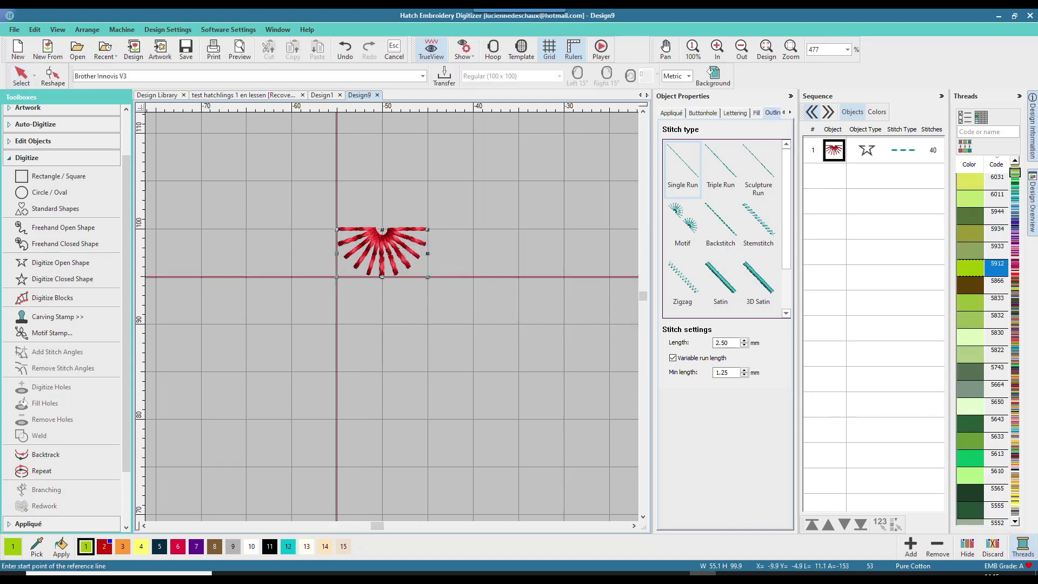
click(337, 277)
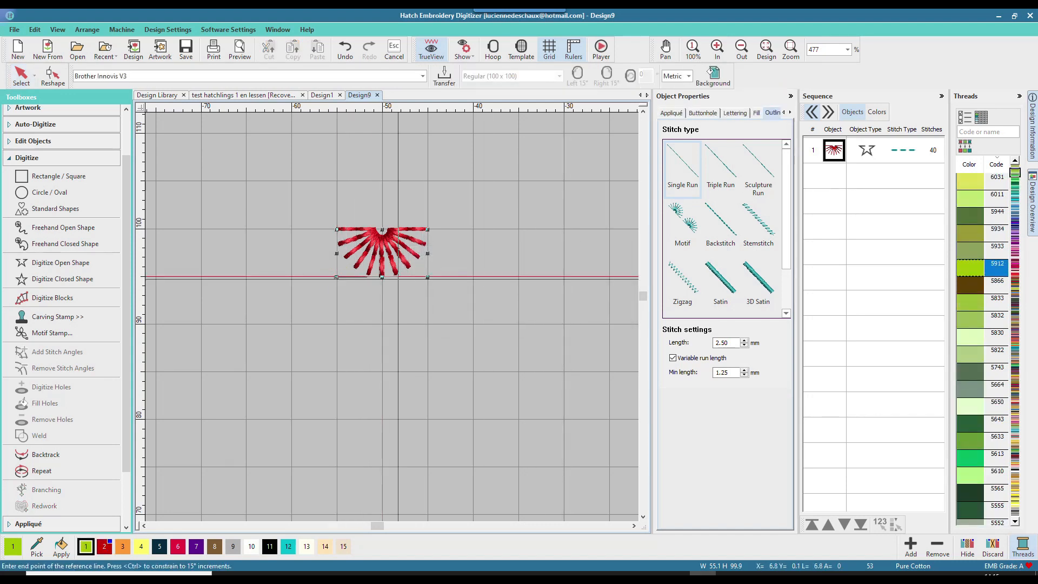
click(427, 276)
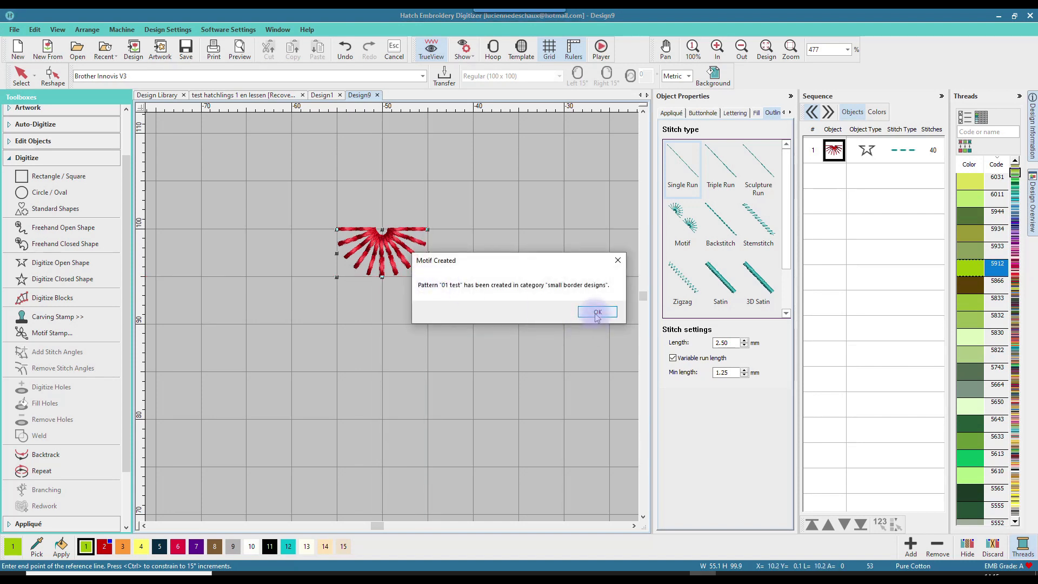
click(597, 312)
Mirror the selected motif vertically again so its rays point upward
scroll(389, 314, down, 2)
click(362, 286)
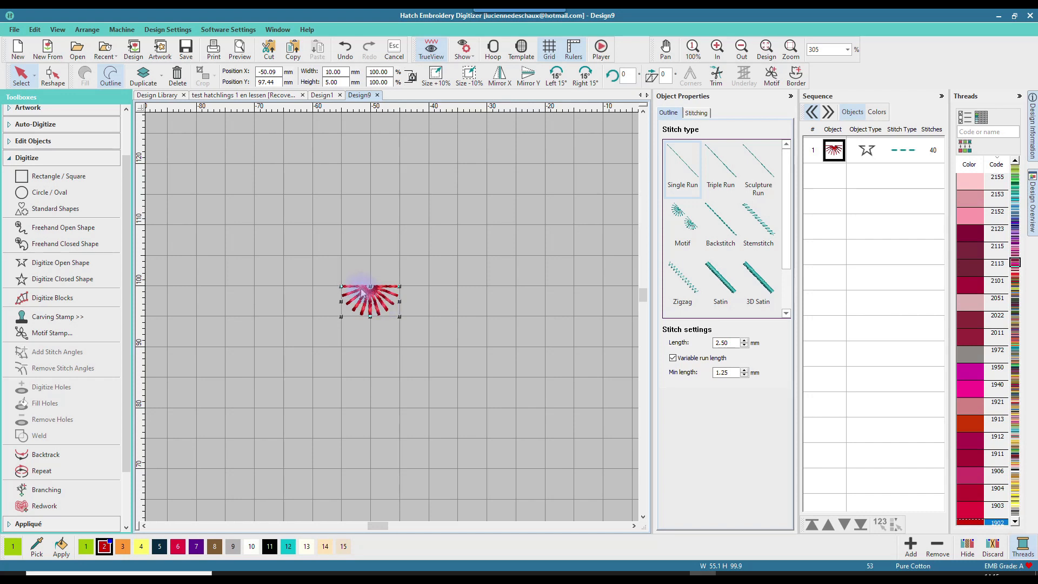
click(399, 291)
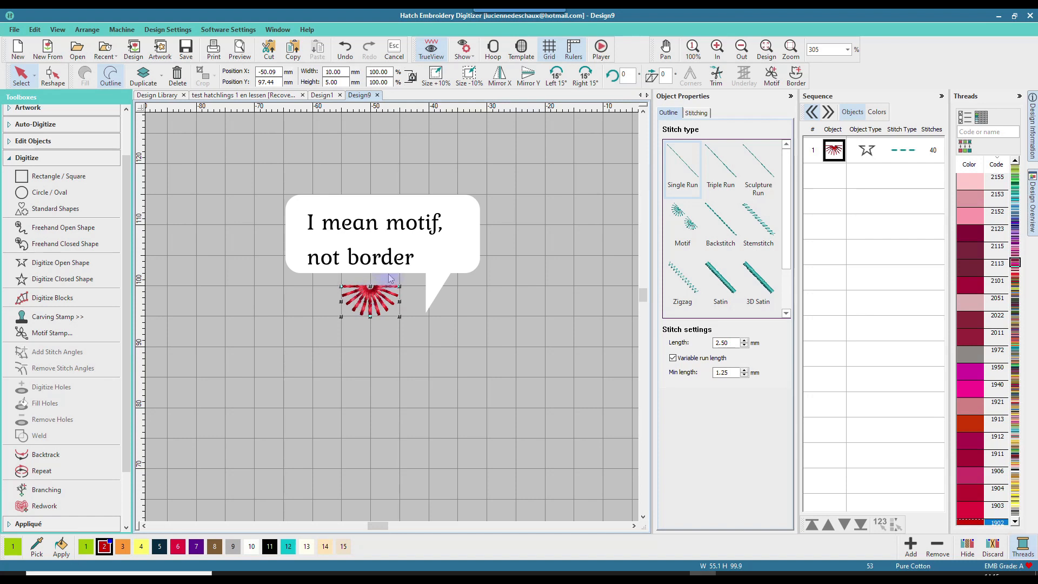
click(535, 79)
click(530, 78)
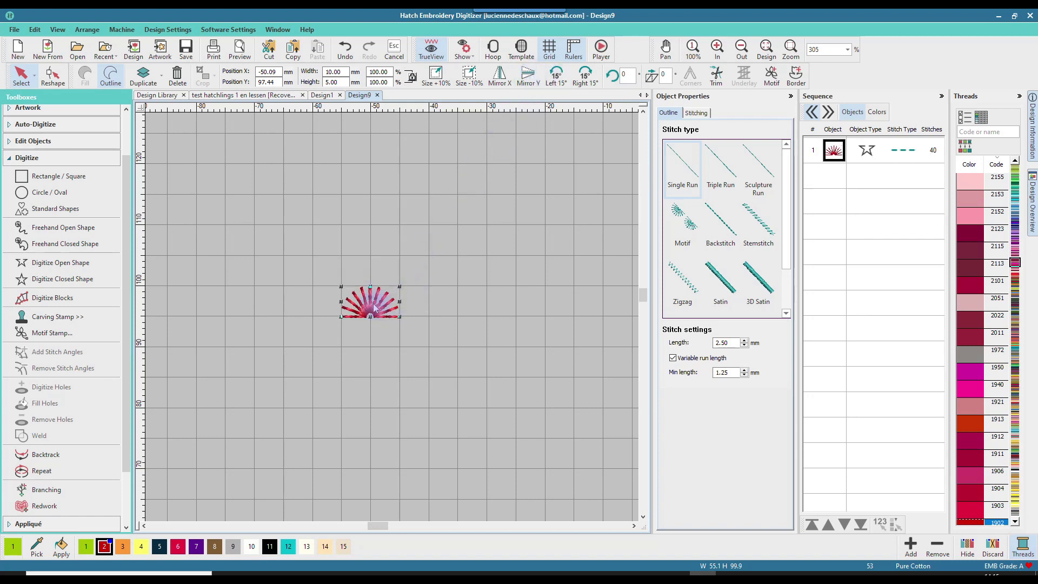
Add a vertically mirrored copy of the motif below the original and align the two halves into a full round
drag(369, 306, 370, 341)
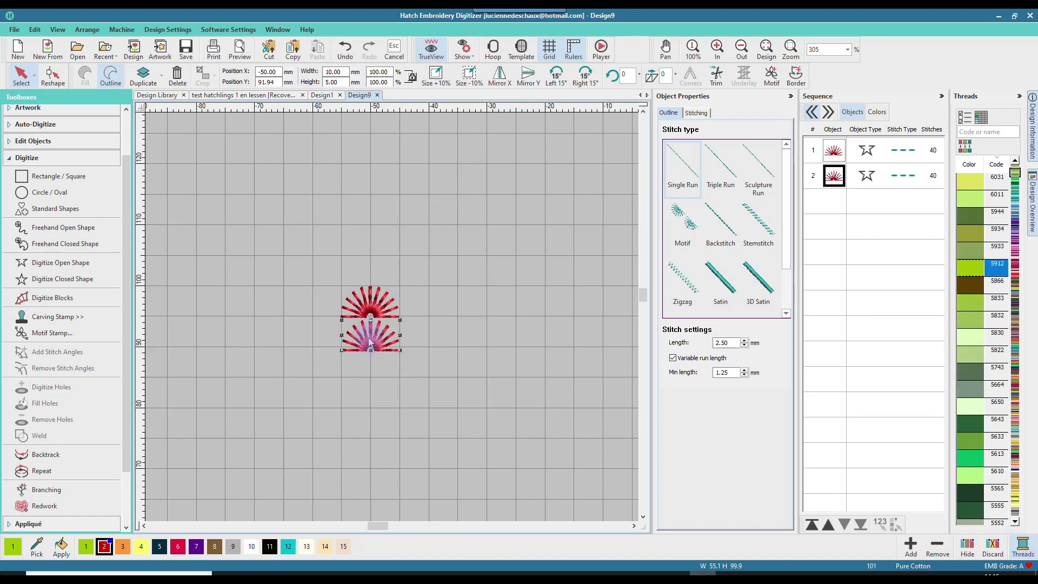
click(528, 81)
scroll(378, 324, up, 5)
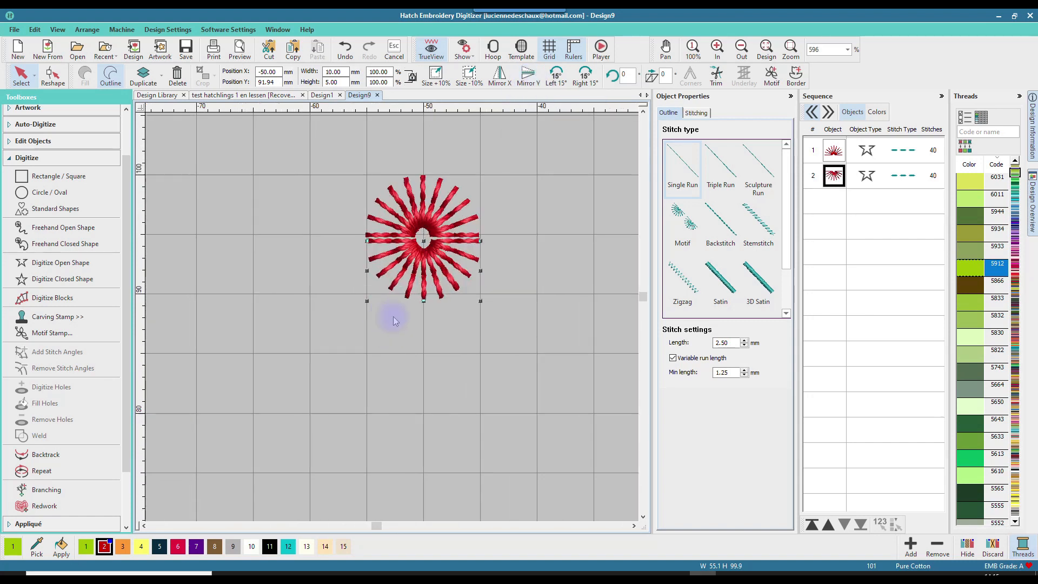
drag(439, 237, 438, 234)
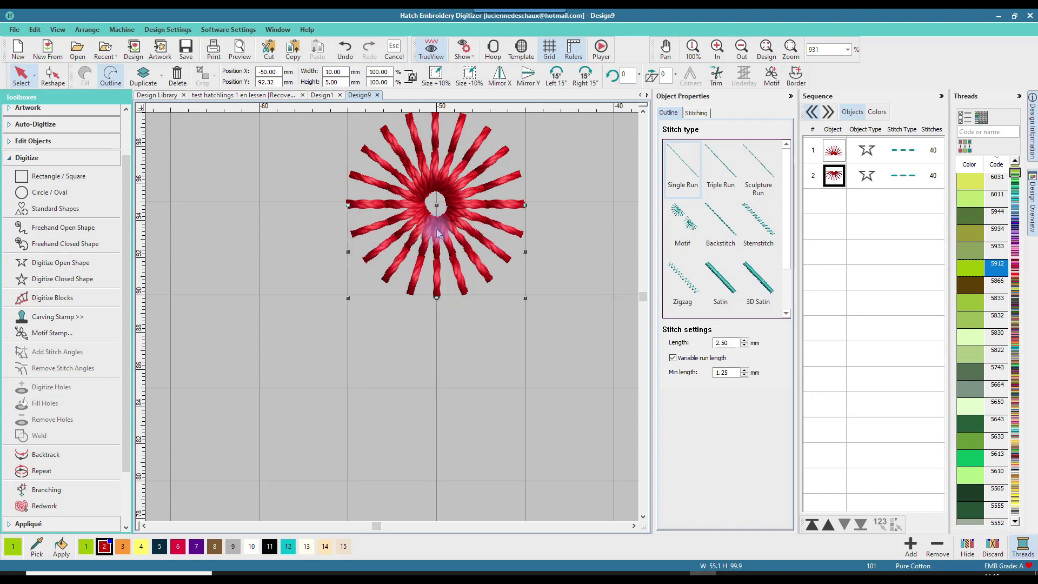
scroll(438, 233, up, 2)
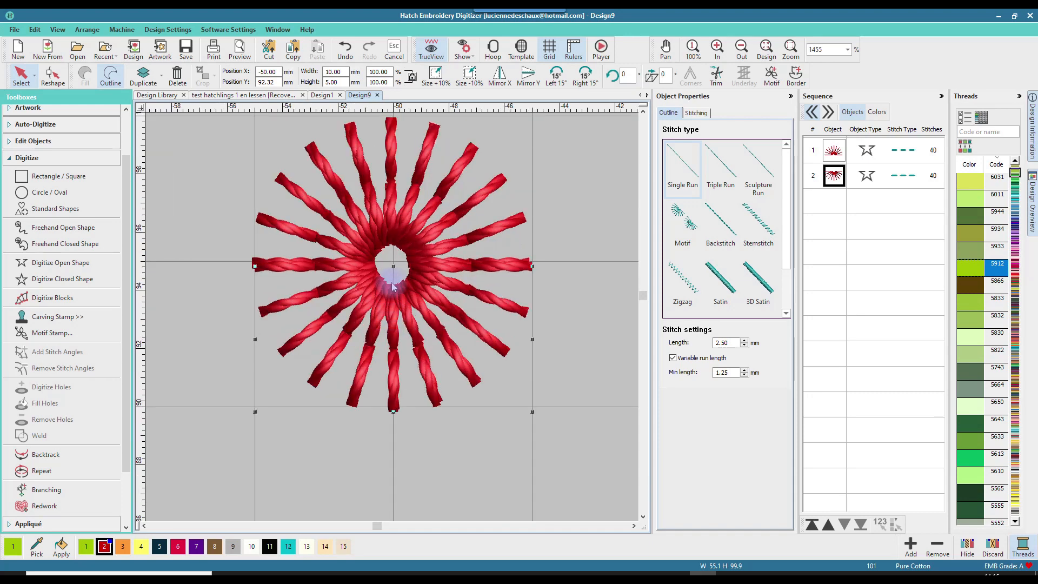
drag(390, 292, 388, 290)
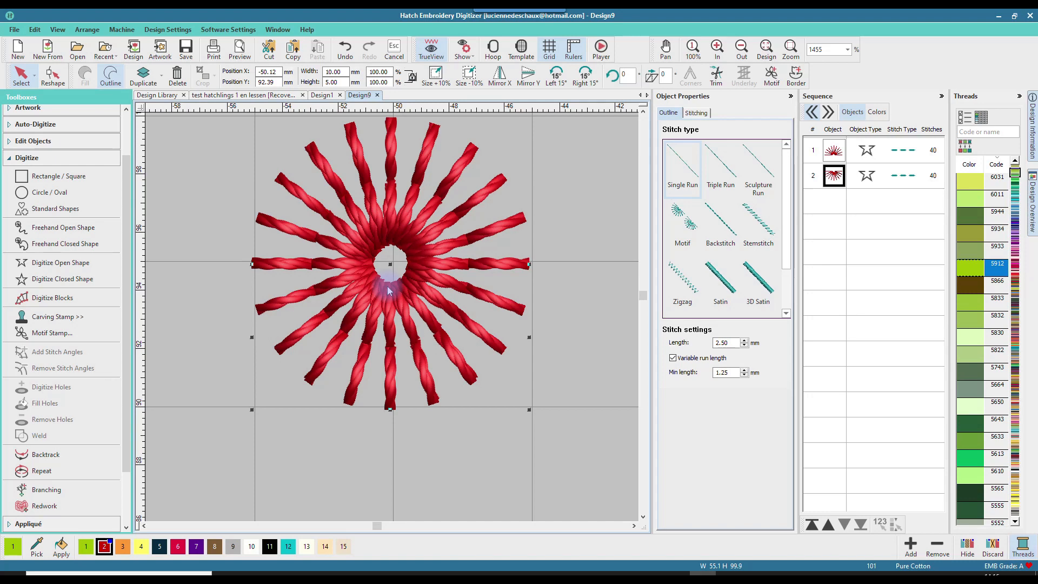
Reshape the lower half so its start point sits at its right end and its end point at its left end
scroll(576, 196, down, 1)
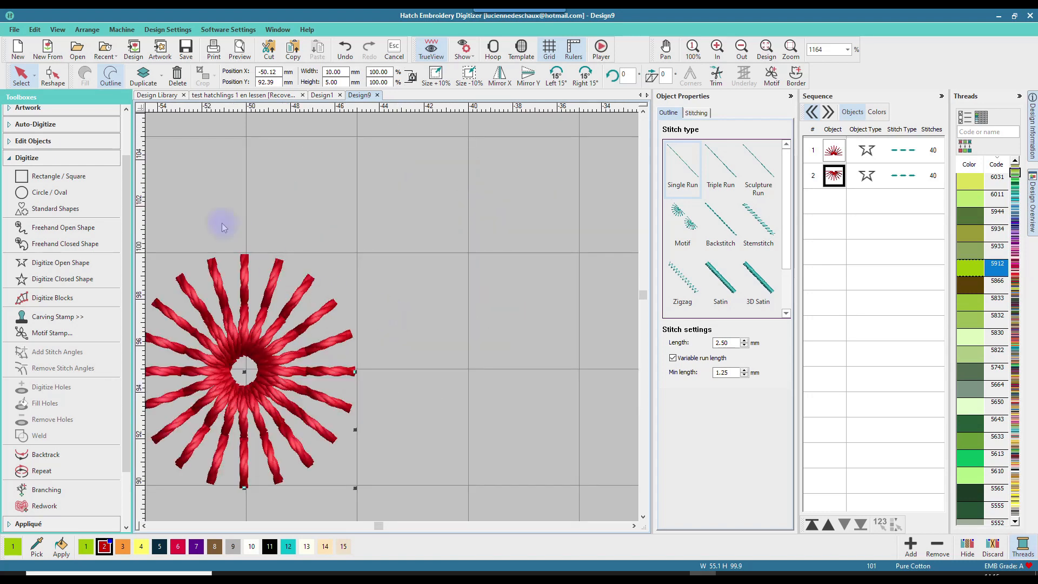
scroll(196, 202, down, 1)
click(406, 378)
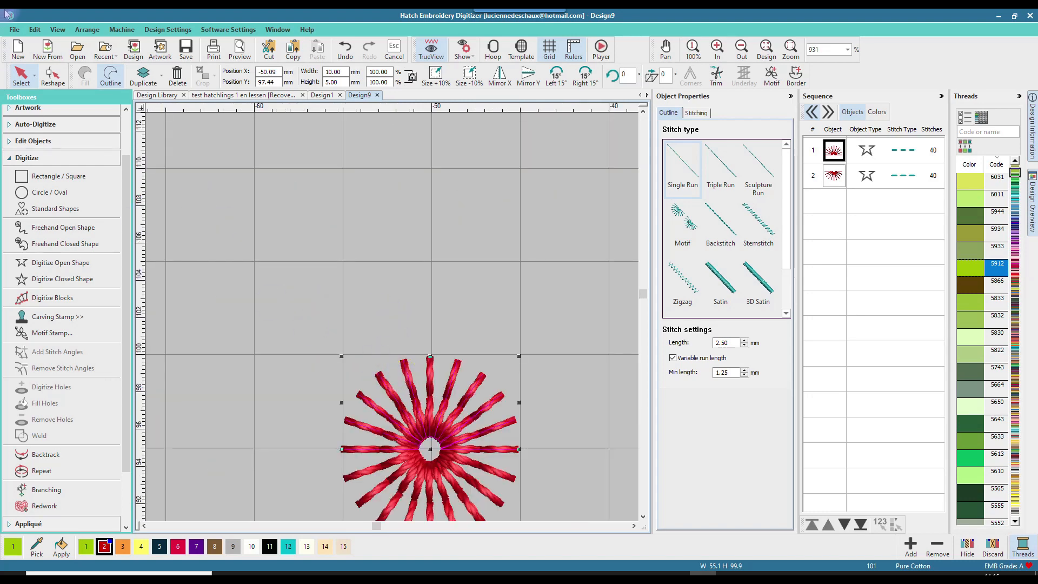
click(53, 75)
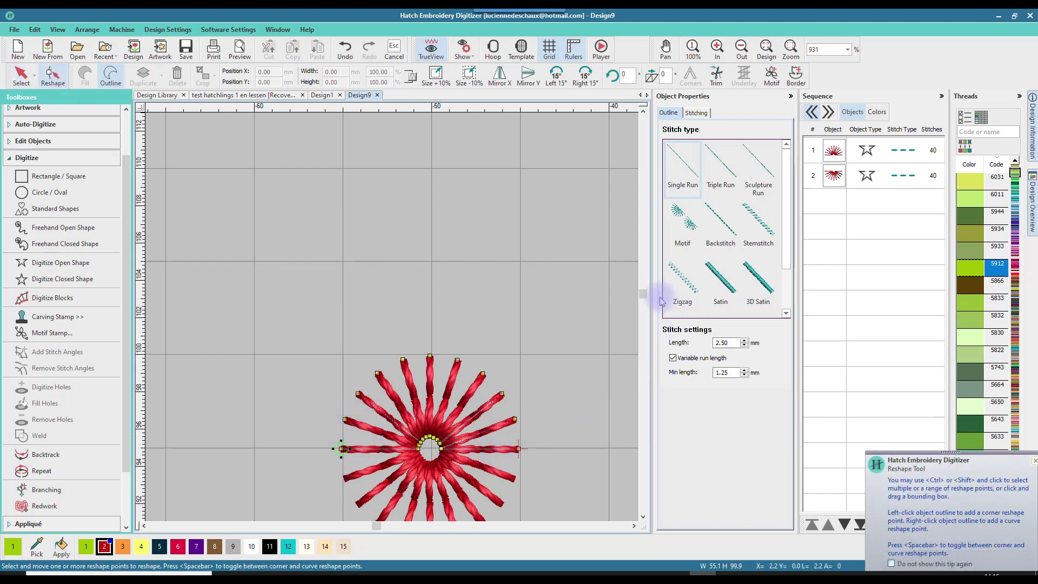
drag(646, 294, 647, 300)
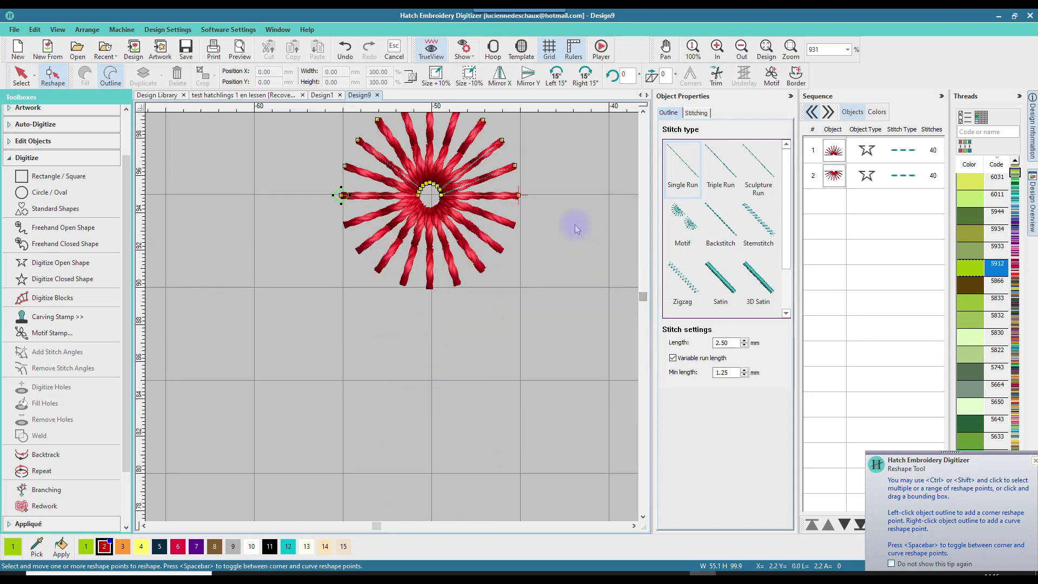
click(518, 195)
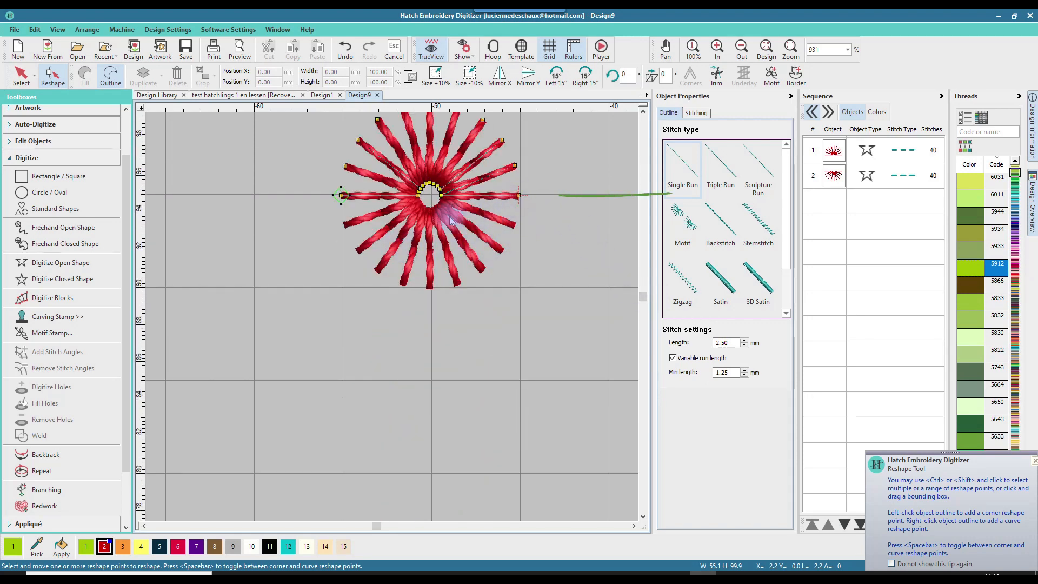
click(350, 227)
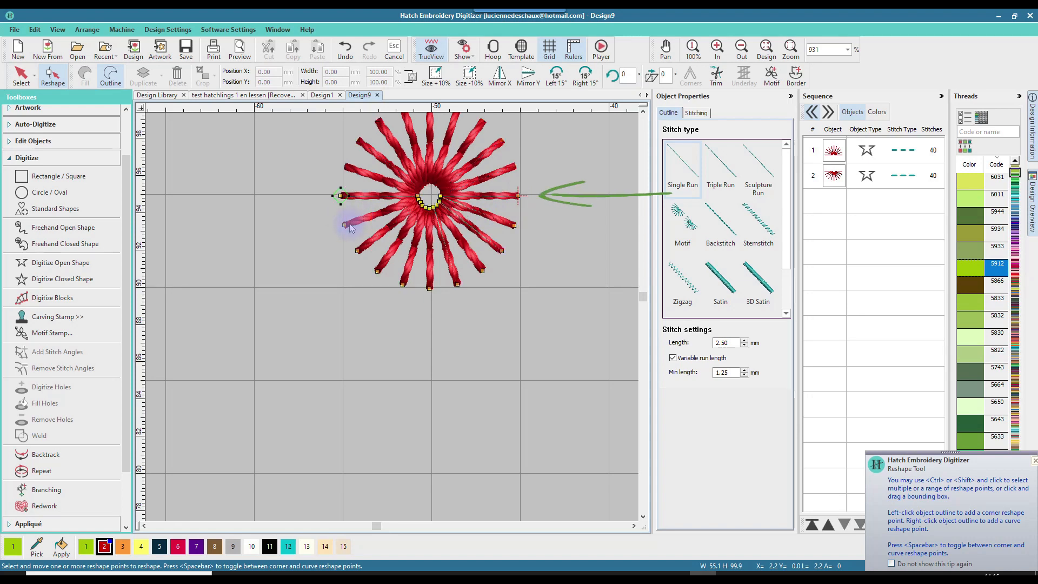
click(333, 197)
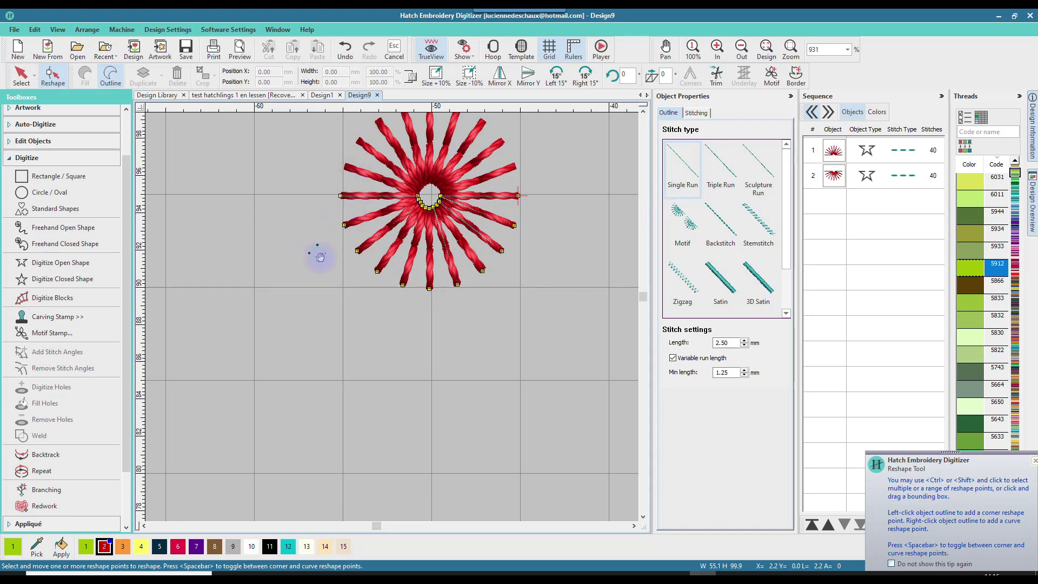
click(518, 196)
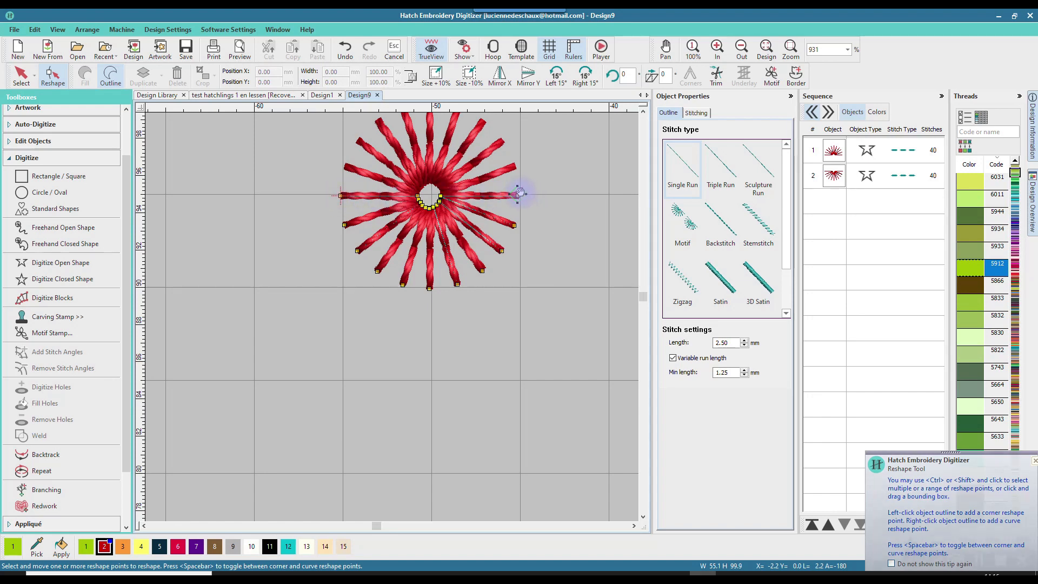
Compare where the upper and lower halves start and end by showing each half's reshape points
click(346, 167)
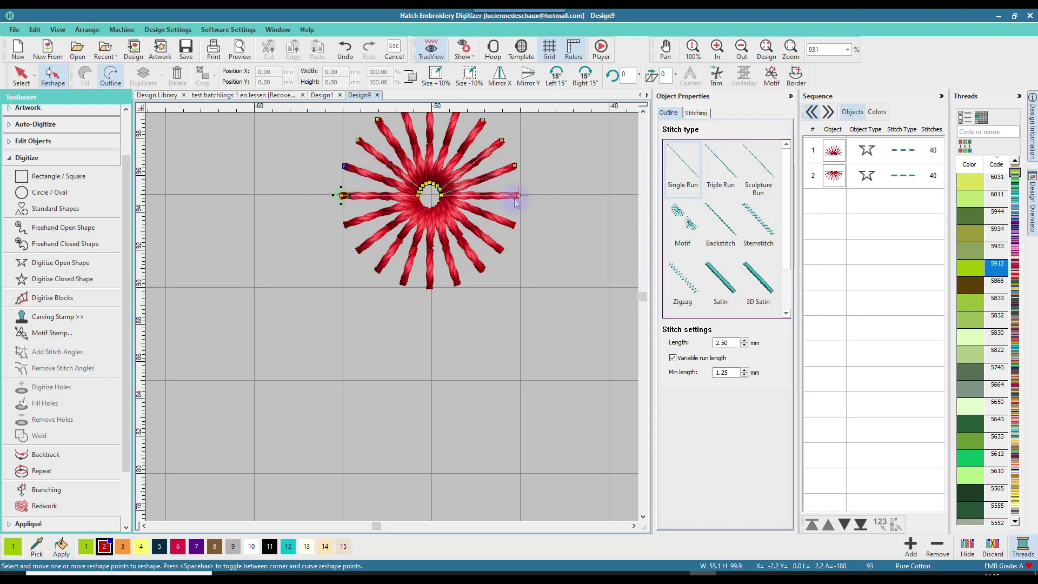
click(513, 227)
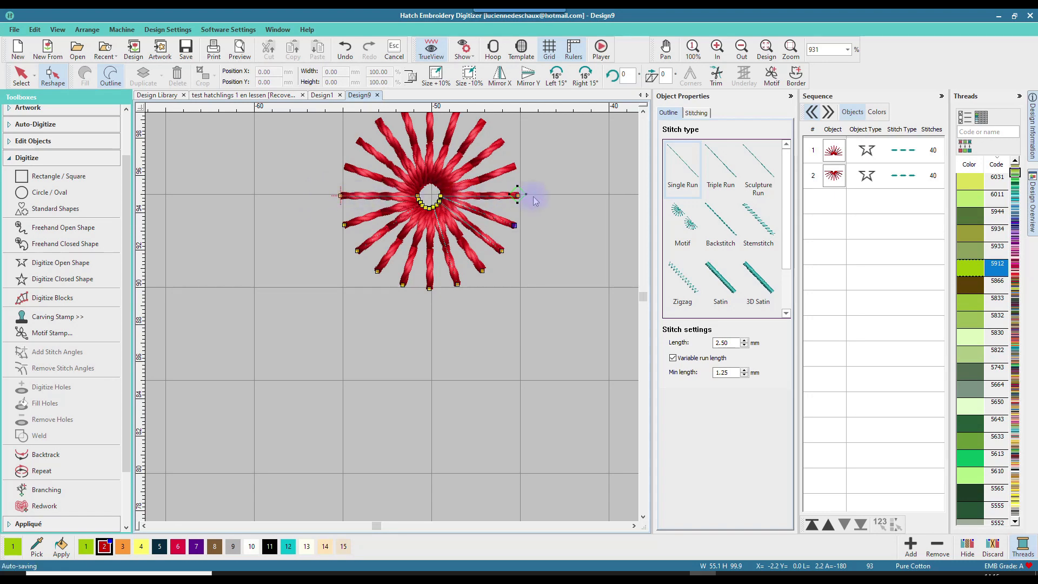
scroll(342, 196, up, 2)
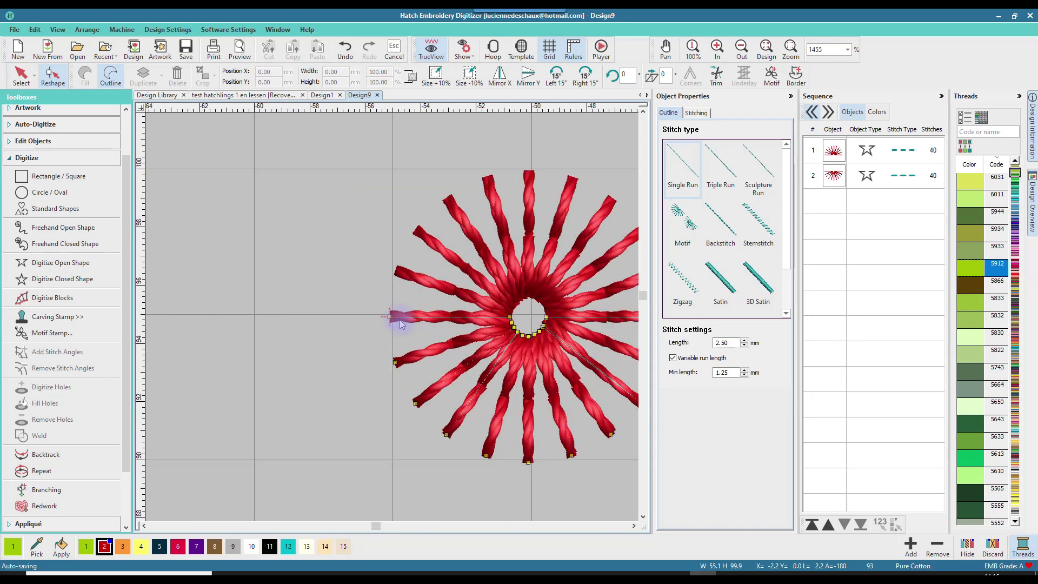
Extend the lower half's outline from its left ray tip back across the motif so its end point sits on the right ray tip
mouse_move(400, 319)
mouse_down()
mouse_move(349, 316)
mouse_move(394, 317)
mouse_up()
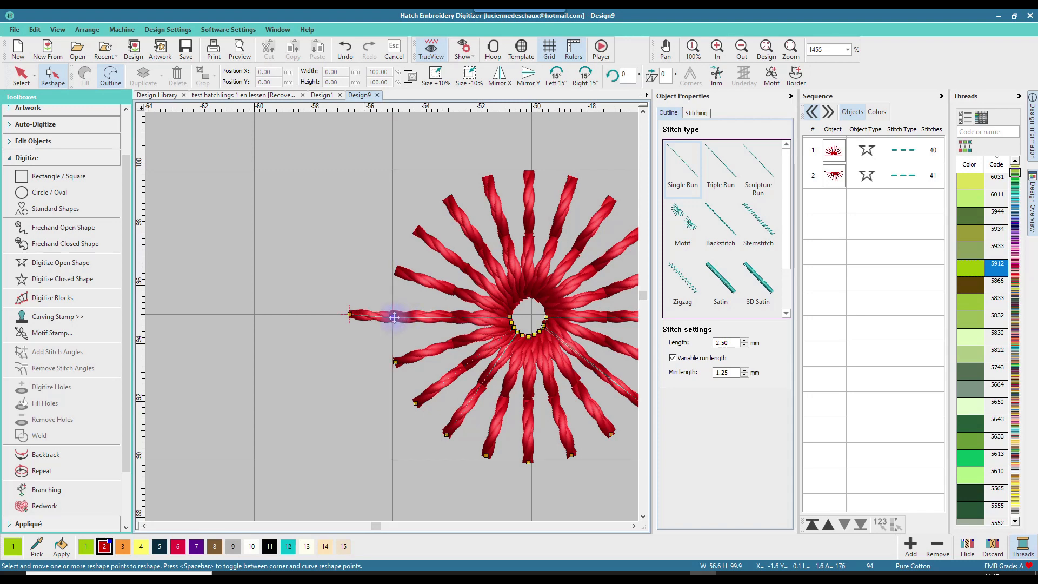
click(348, 315)
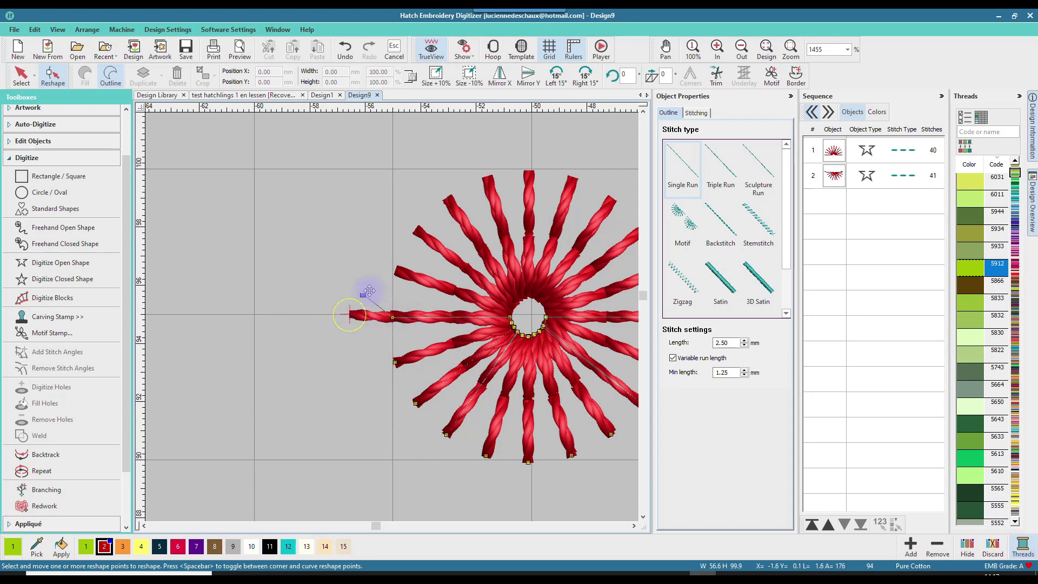
drag(554, 326, 557, 325)
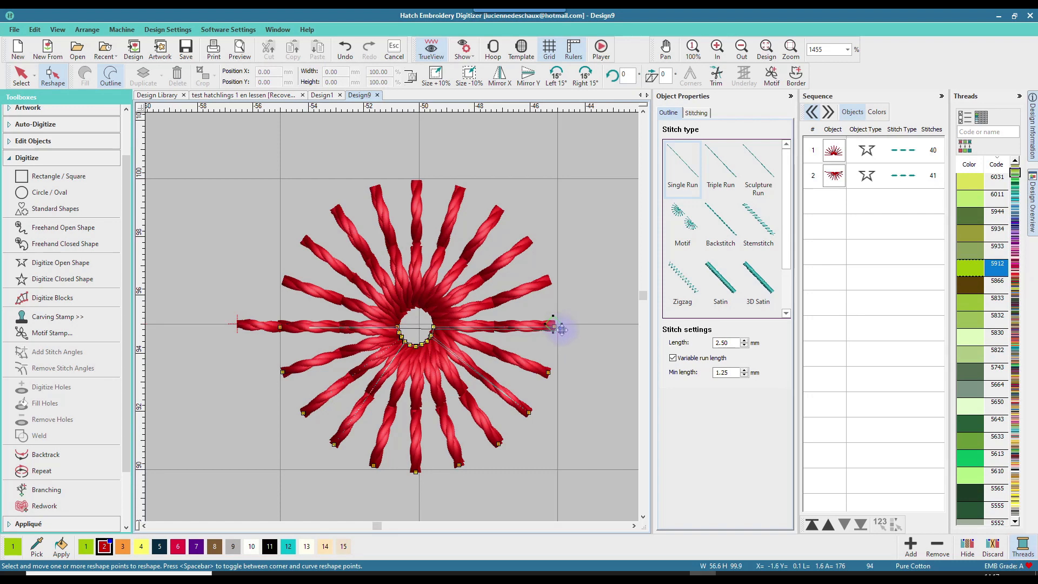
scroll(556, 324, up, 3)
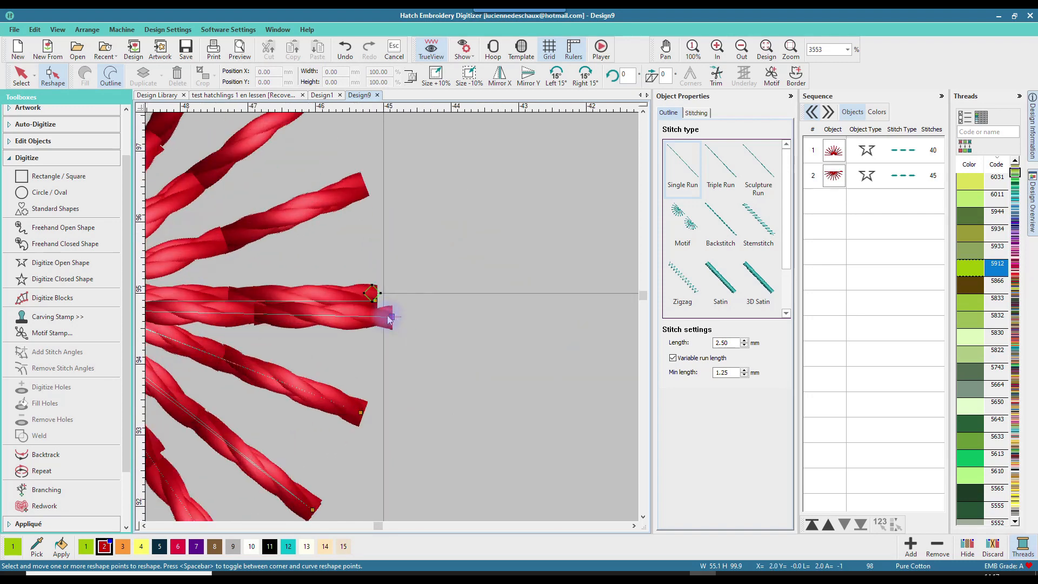
drag(389, 315, 374, 301)
scroll(389, 308, down, 3)
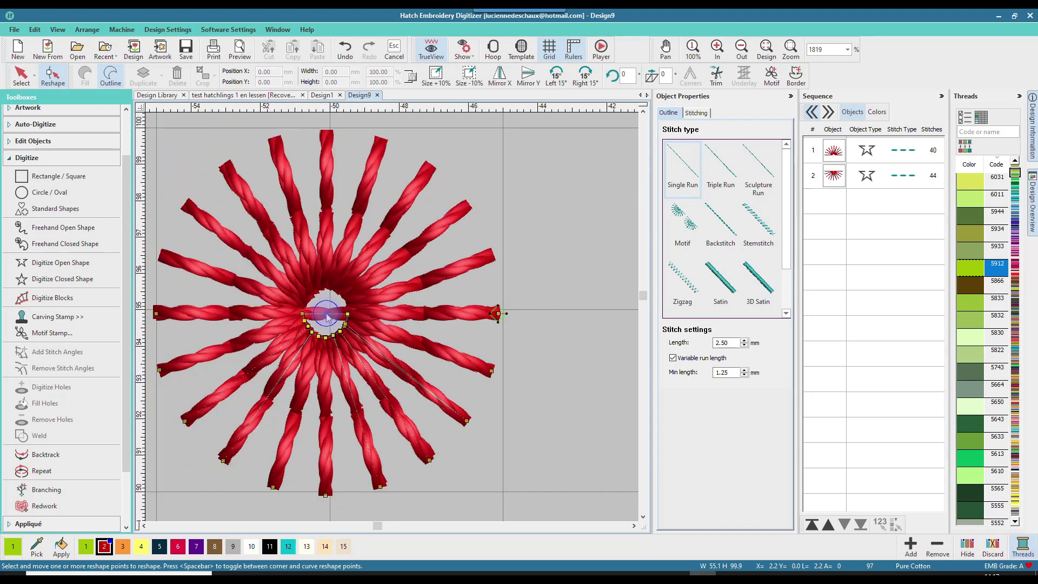
Add reshape points to the lower half's returning line on the left and right sides of the centre hole and between them
scroll(323, 315, up, 3)
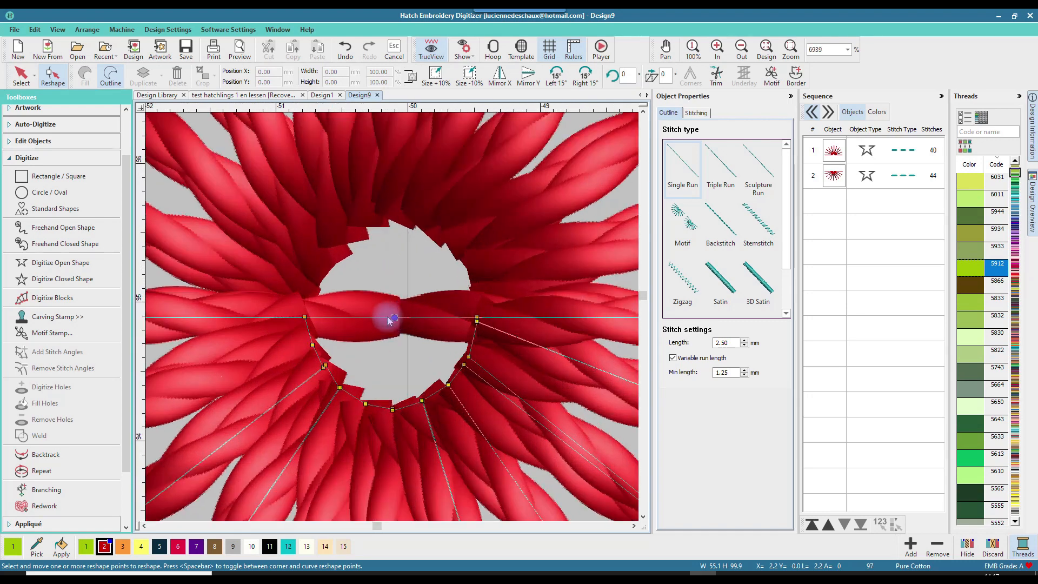
scroll(315, 323, up, 2)
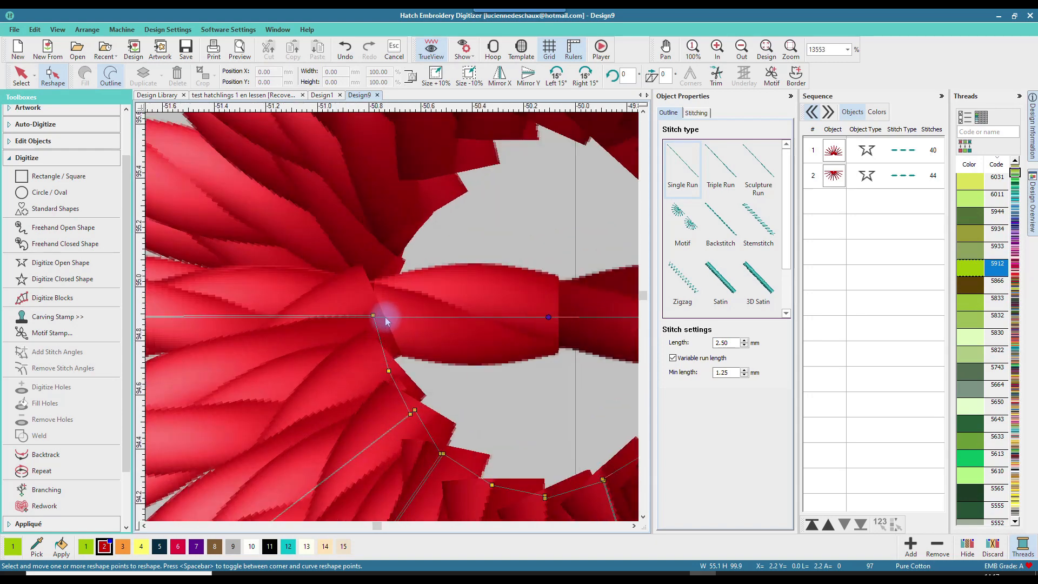
scroll(390, 316, up, 2)
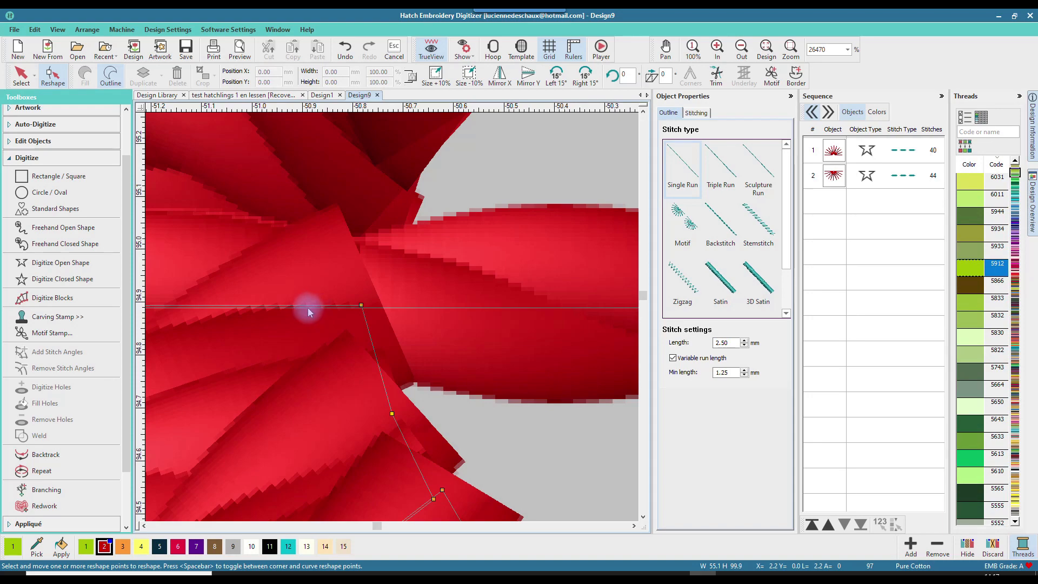
scroll(425, 319, down, 1)
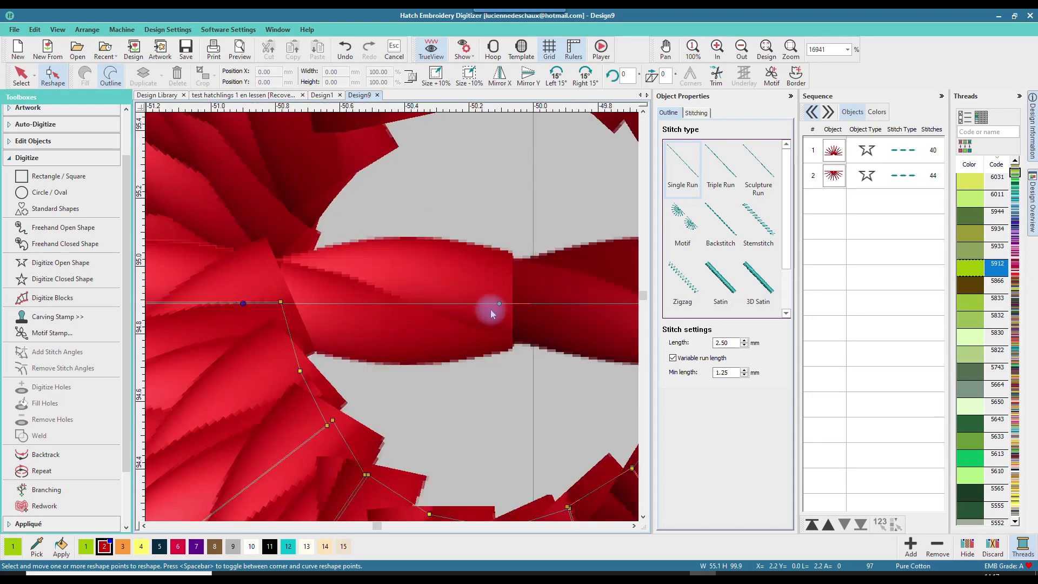
scroll(394, 317, down, 3)
scroll(393, 316, up, 4)
scroll(391, 315, up, 2)
scroll(361, 317, down, 2)
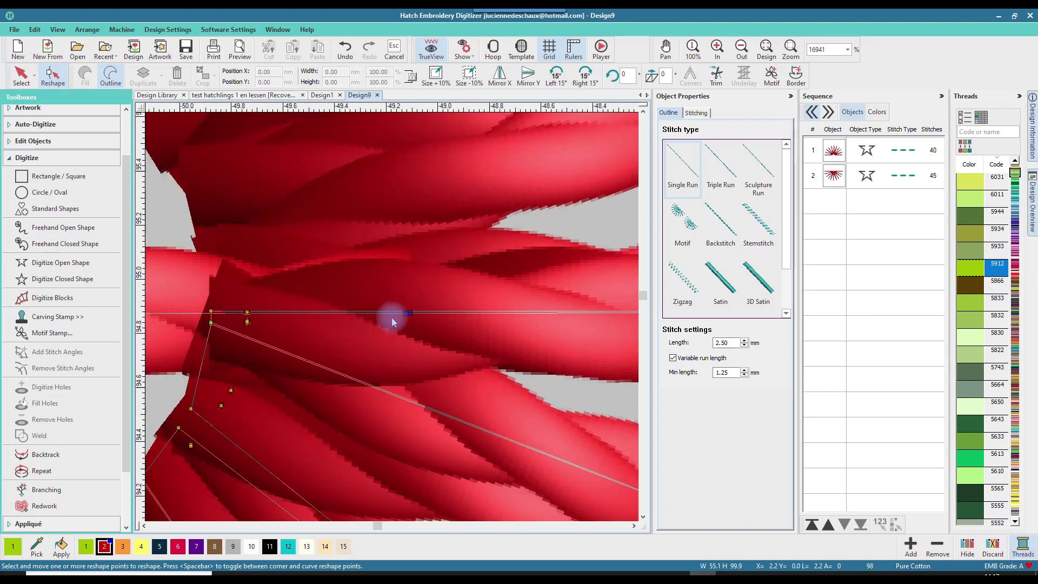
scroll(361, 321, down, 2)
scroll(360, 322, down, 1)
Bend the lower half's returning line into an arc below the centre hole and finish reshaping
drag(371, 314, 371, 380)
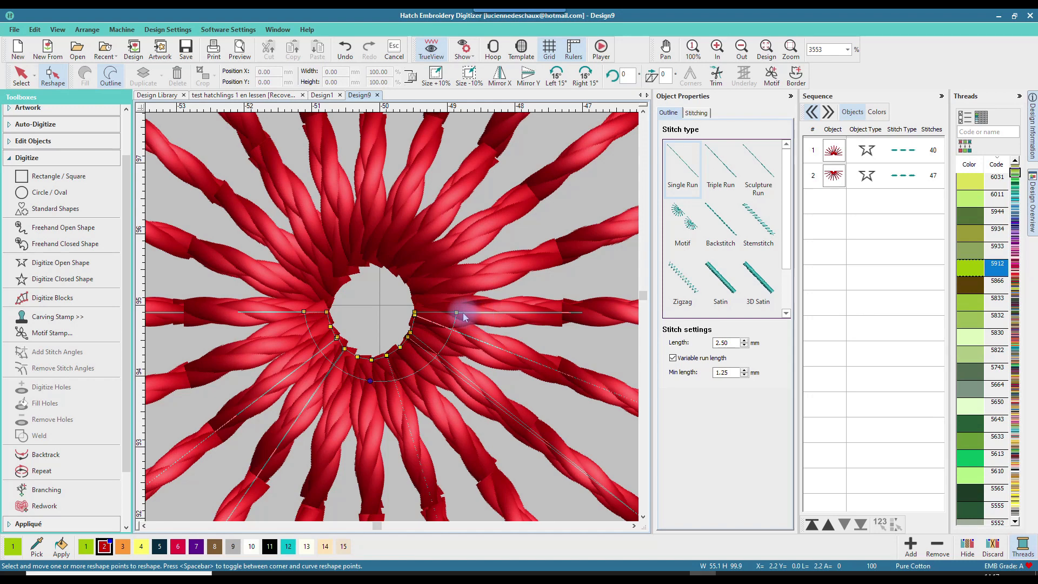
drag(458, 311, 448, 311)
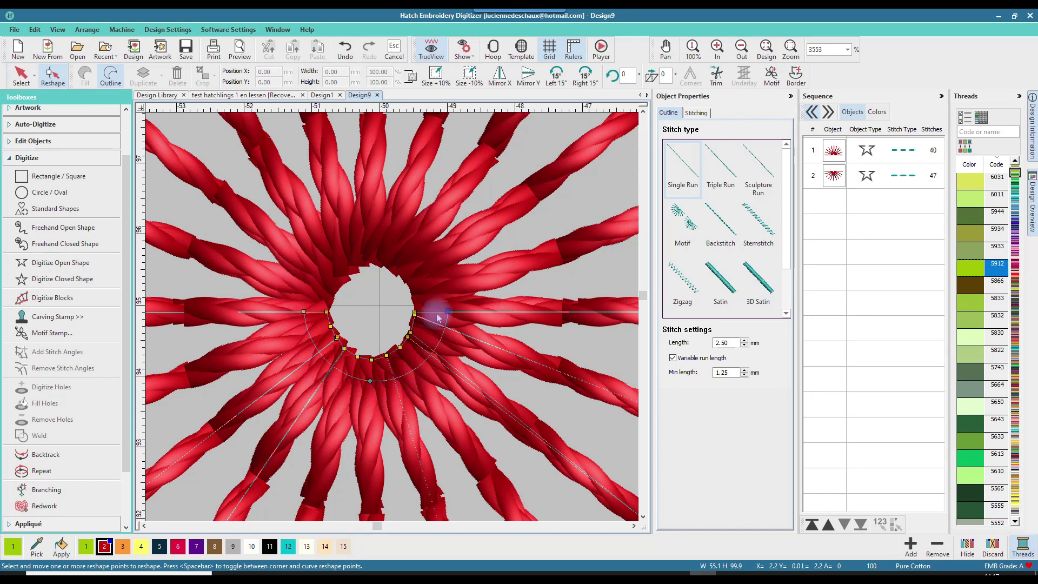
click(21, 75)
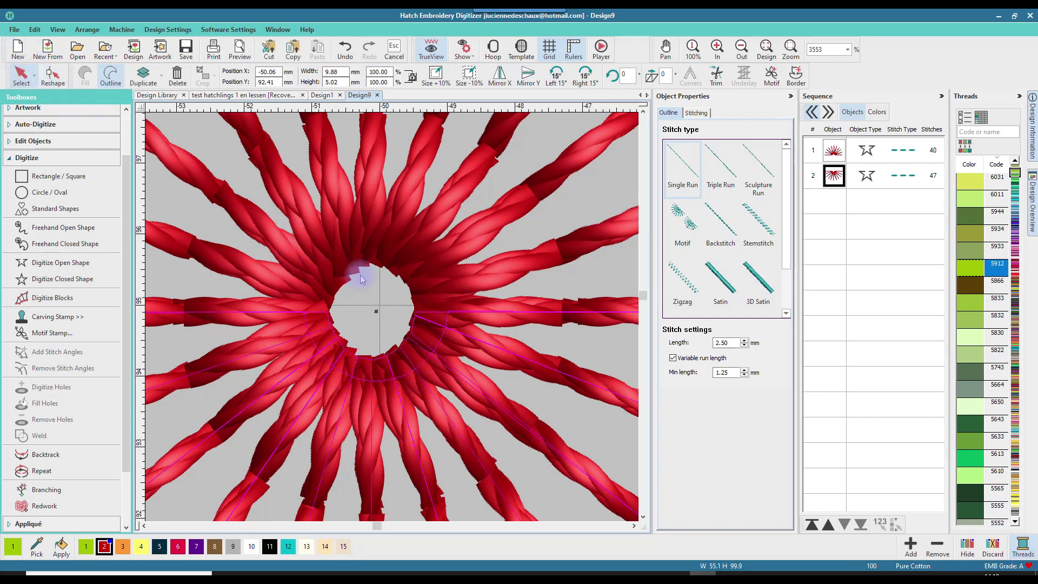
scroll(406, 325, down, 2)
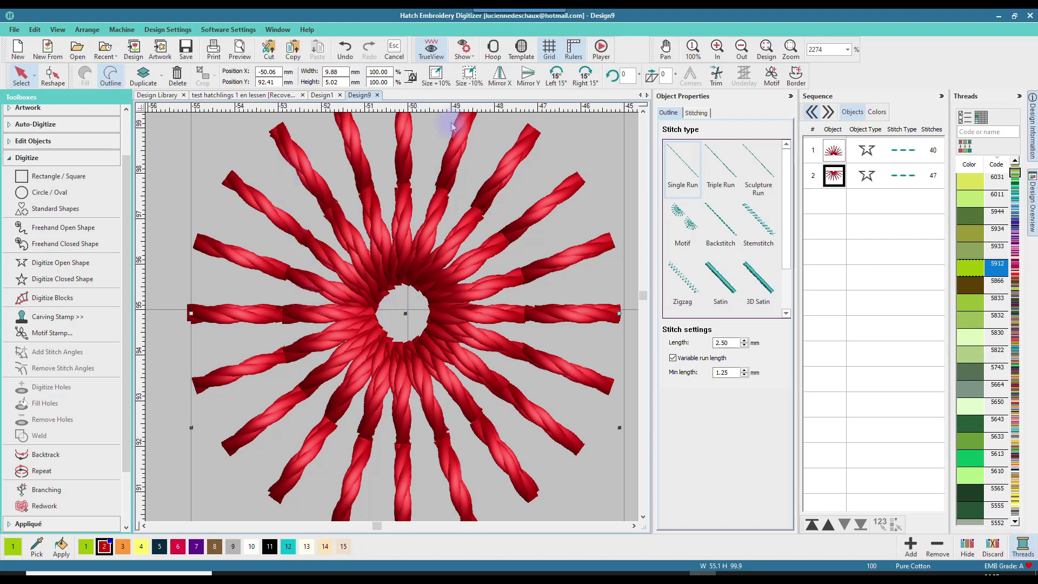
Check the stitching order of the round motif in the stitch player
click(601, 48)
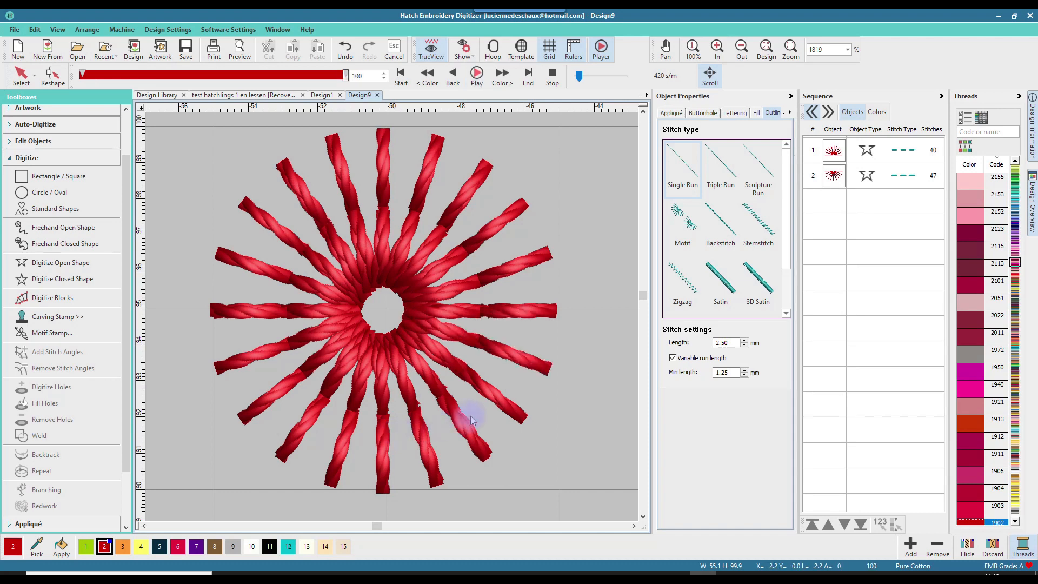
scroll(393, 322, down, 2)
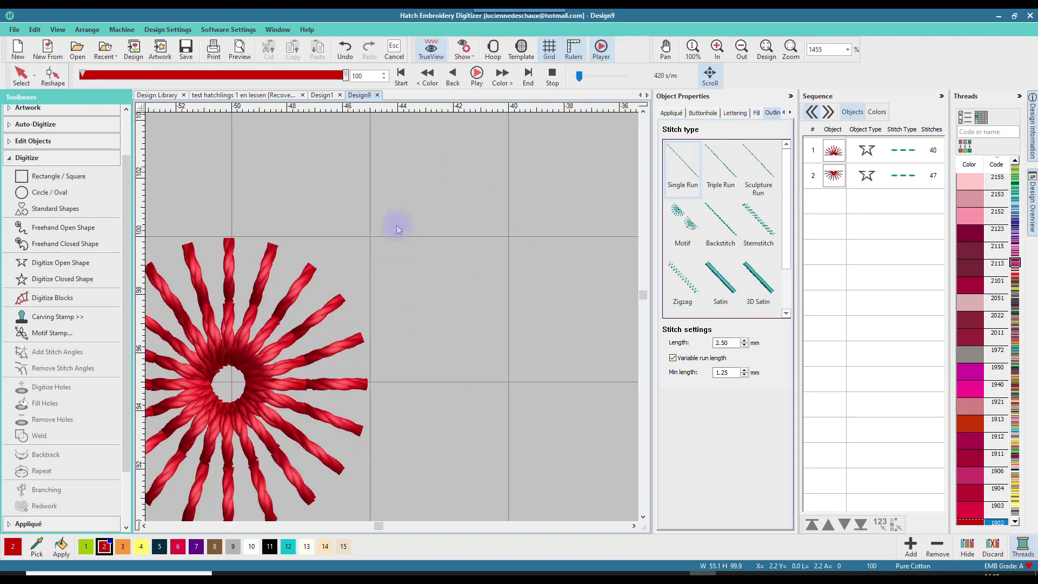
click(552, 76)
Create a motif from both halves named "02 test" in the small border designs category, overwriting the existing pattern
scroll(391, 324, down, 2)
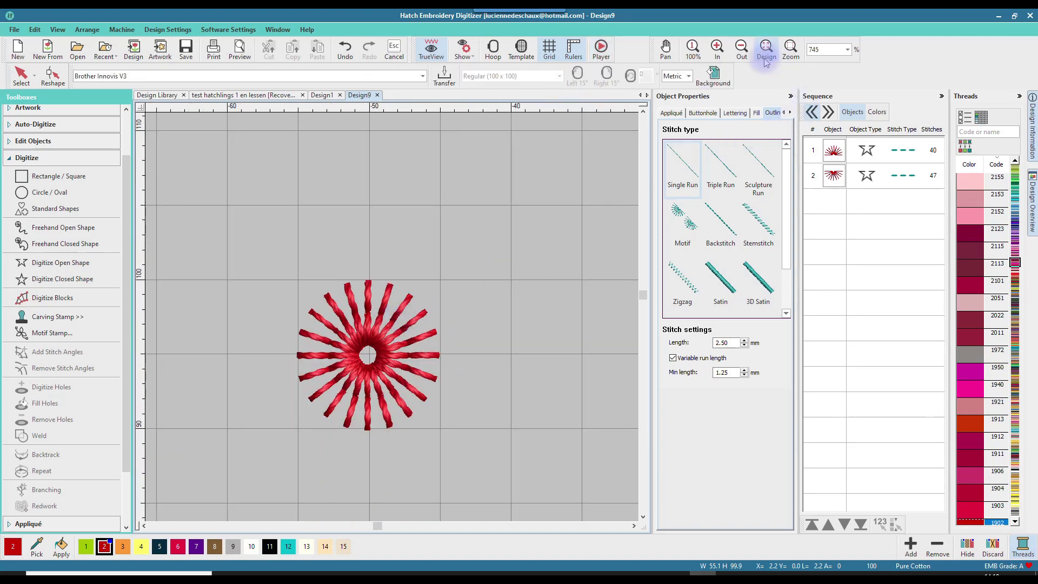
drag(259, 263, 505, 461)
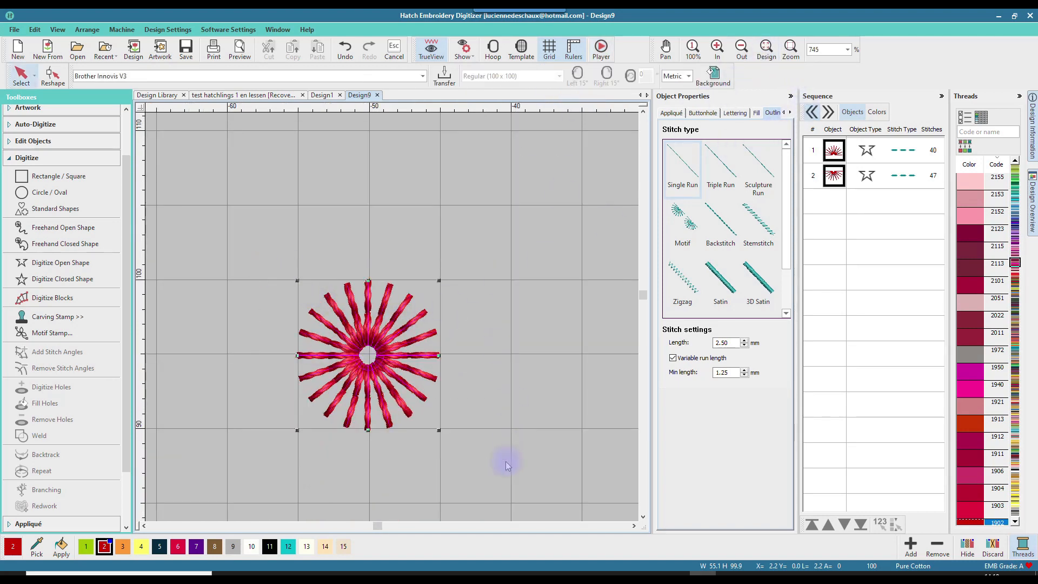
click(828, 78)
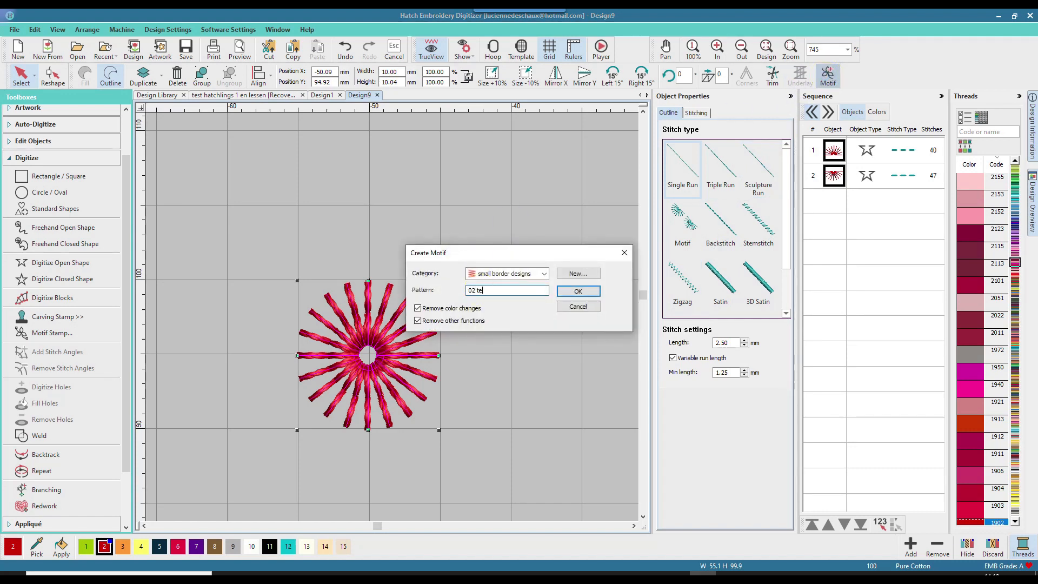
click(594, 291)
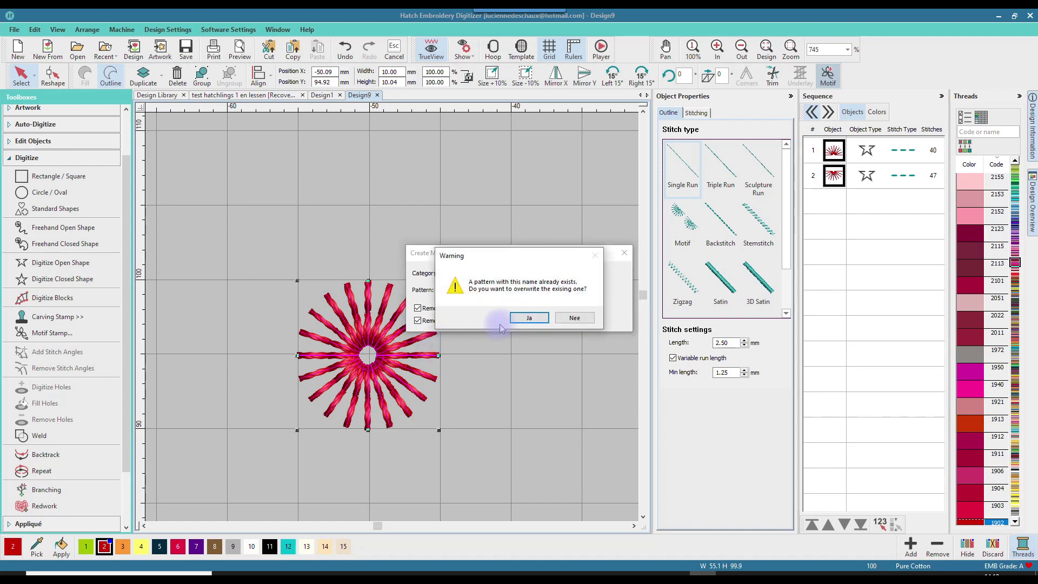
click(529, 318)
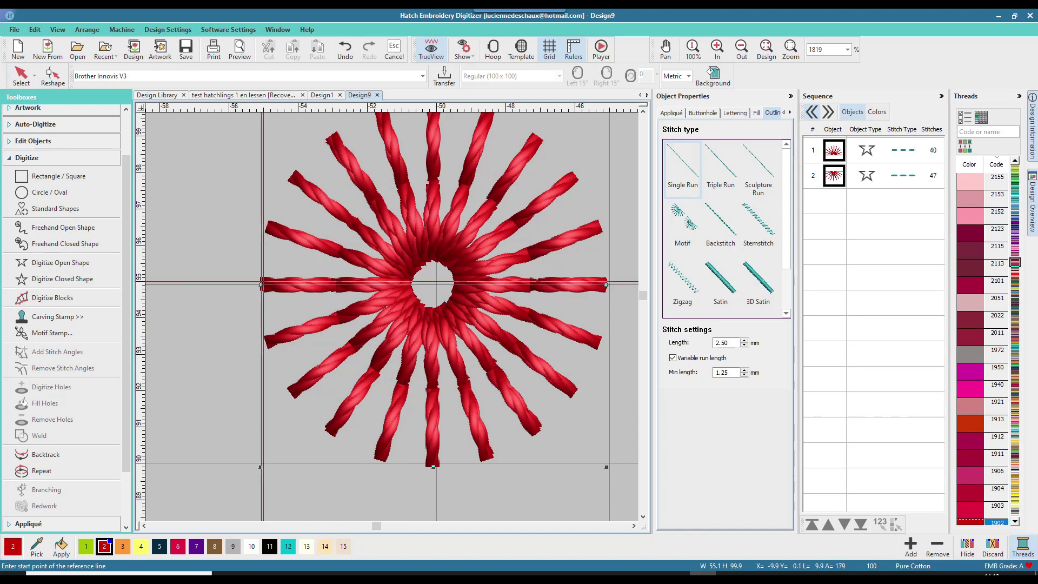
Set the motif's reference line from the left horizontal ray tip to the right one
click(261, 284)
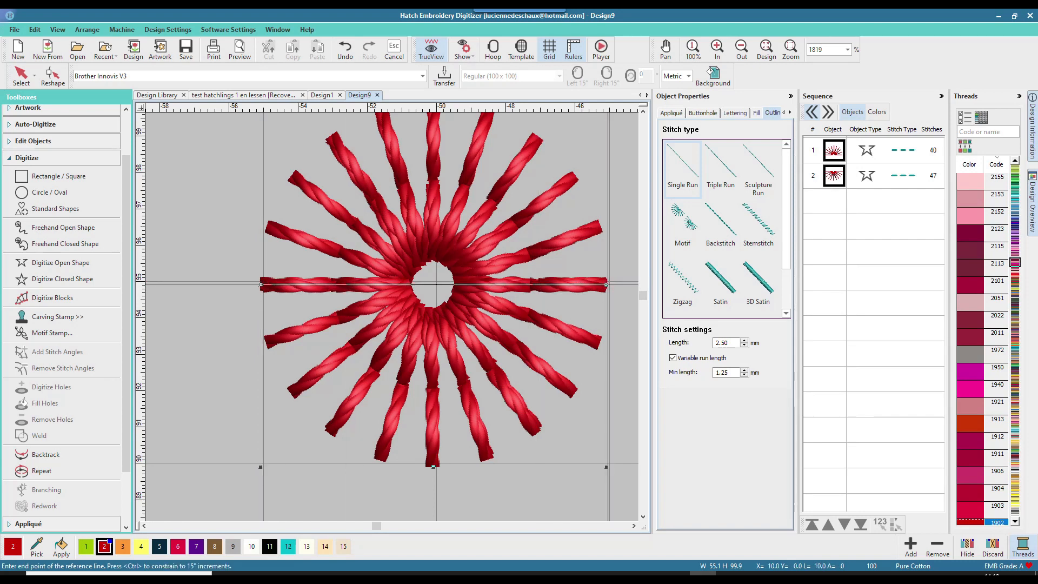
click(606, 284)
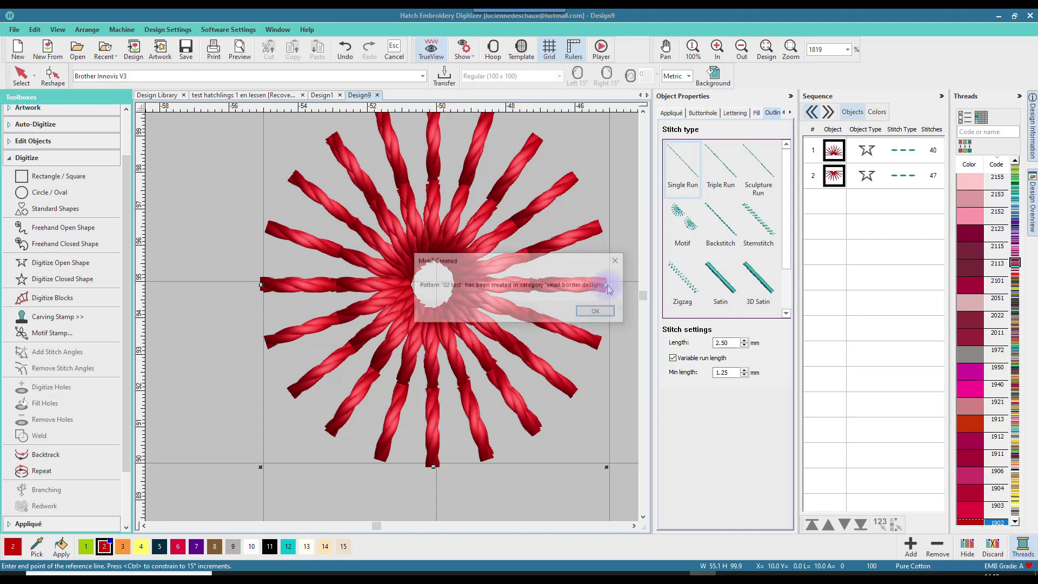
click(597, 313)
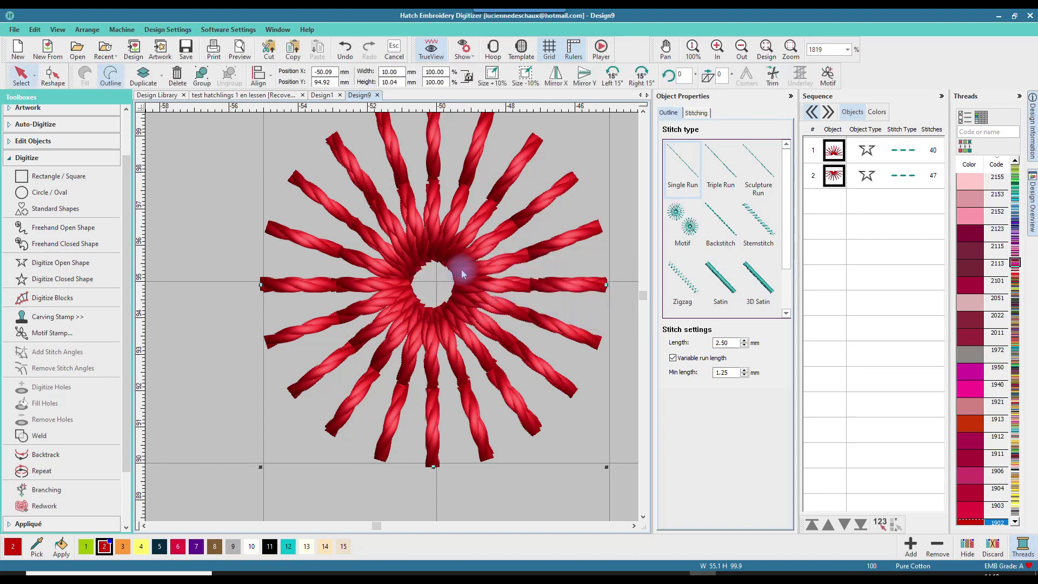
scroll(461, 269, down, 2)
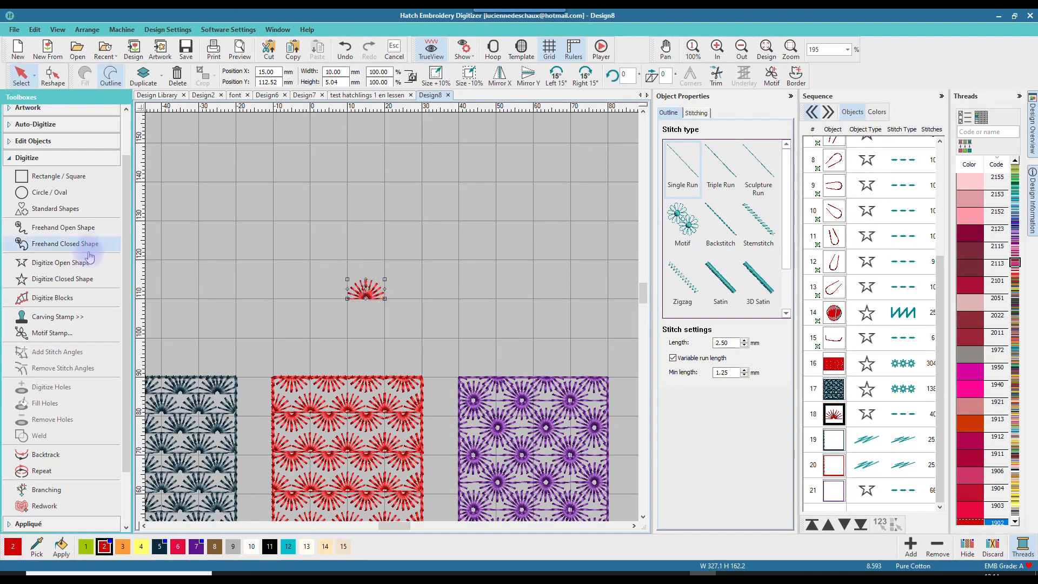
Digitize a horizontal open line about 40 mm long right of the single motif, using motif 01 small design from small designs 1-4-20
click(56, 266)
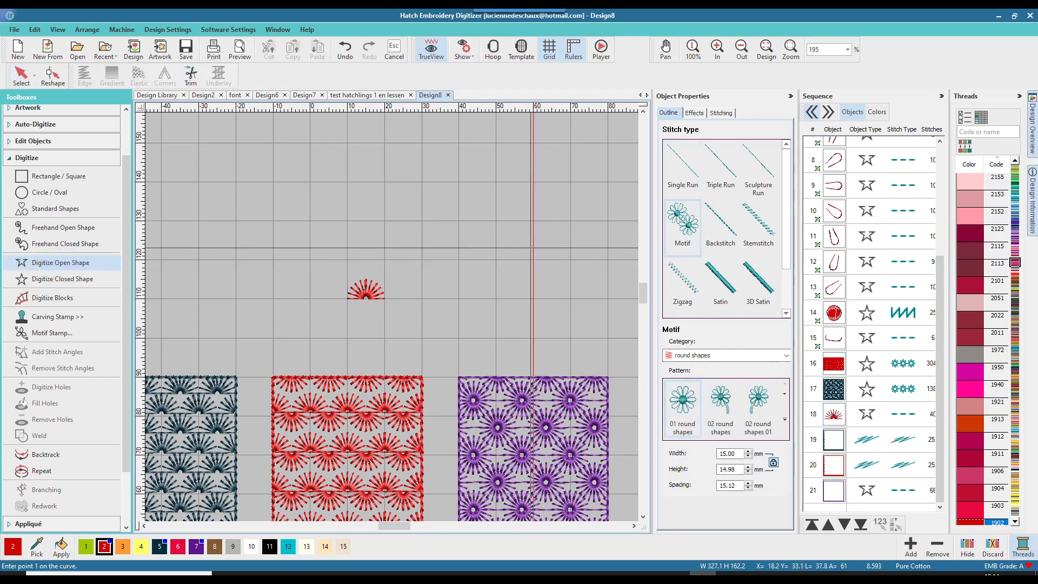
click(788, 356)
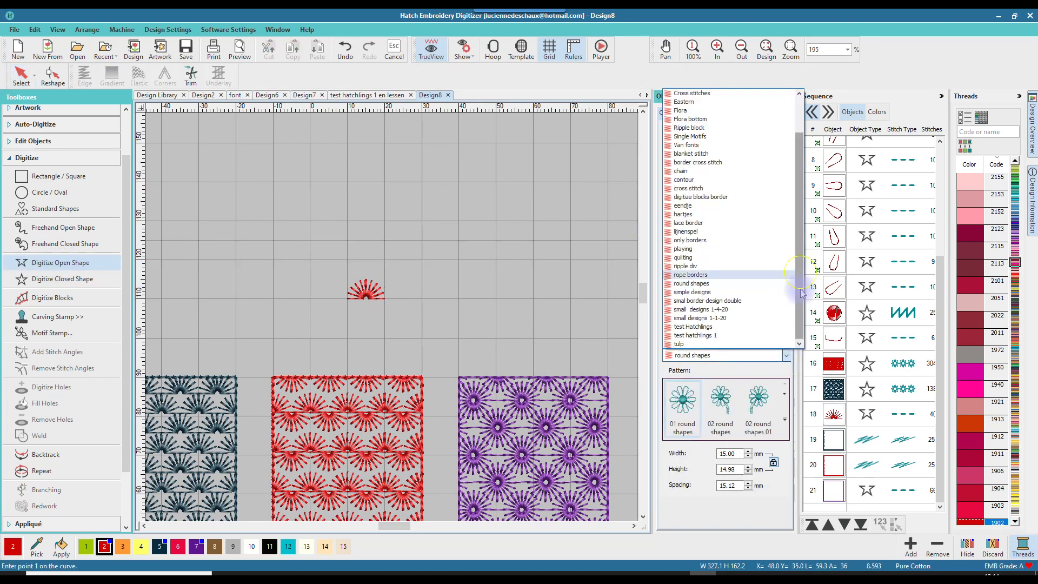
click(718, 310)
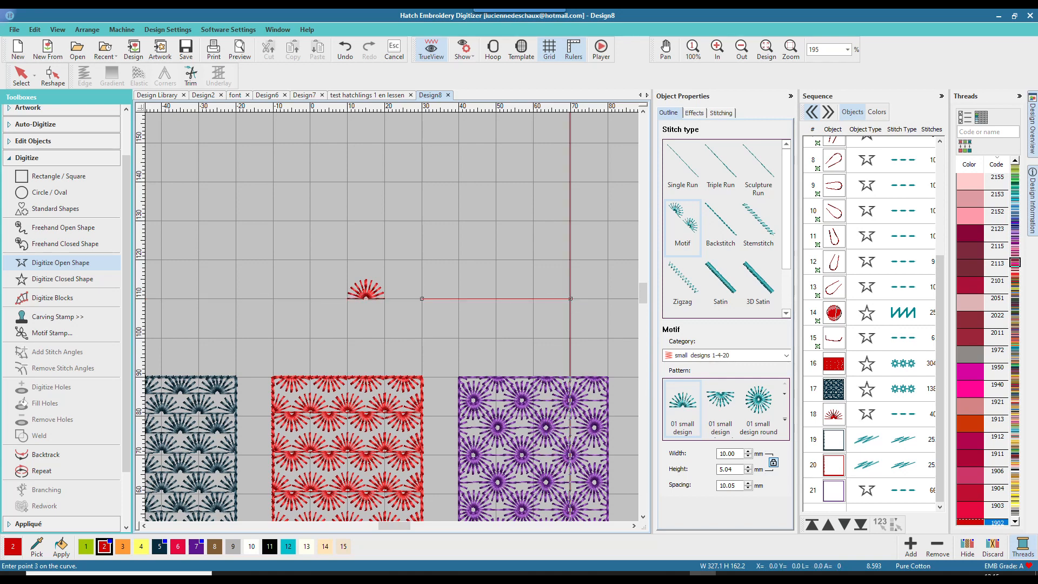
key(Return)
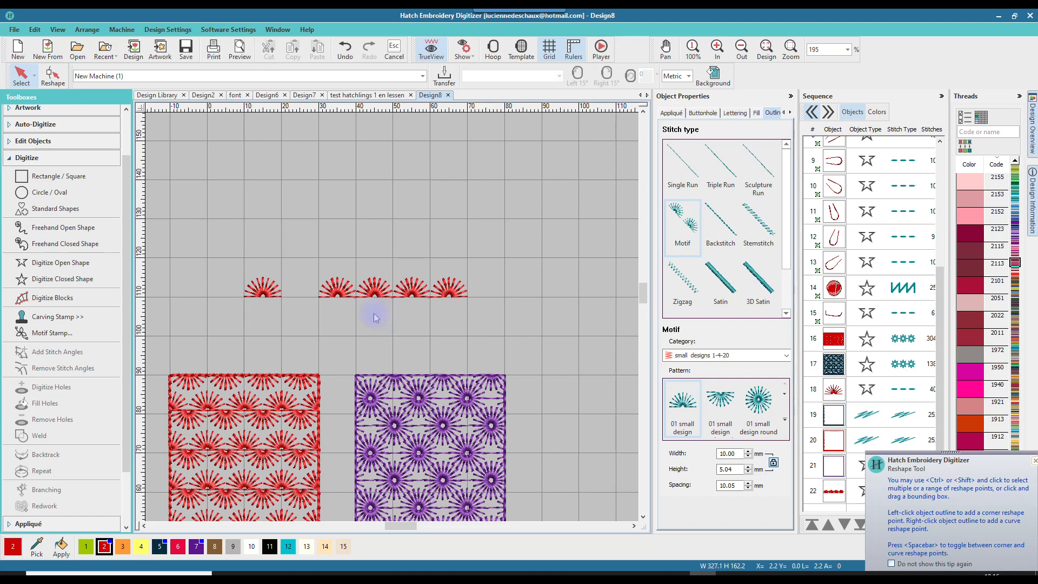
Draw a rectangle about 40 × 30 mm above the dark patterned square, filled with motif 01 small design from small designs 1-4-20
scroll(337, 338, down, 2)
scroll(285, 326, up, 1)
click(53, 178)
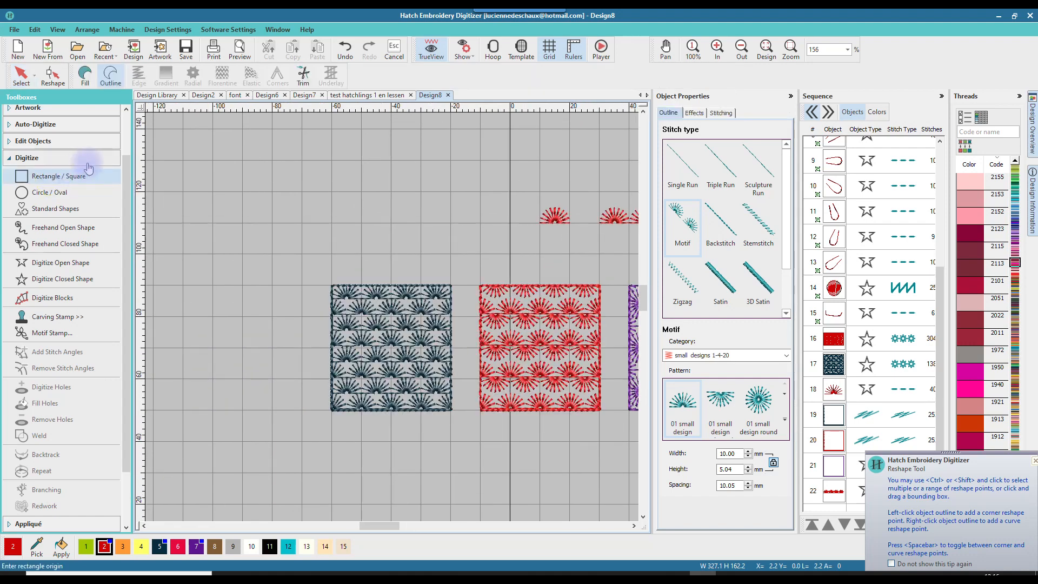
click(85, 76)
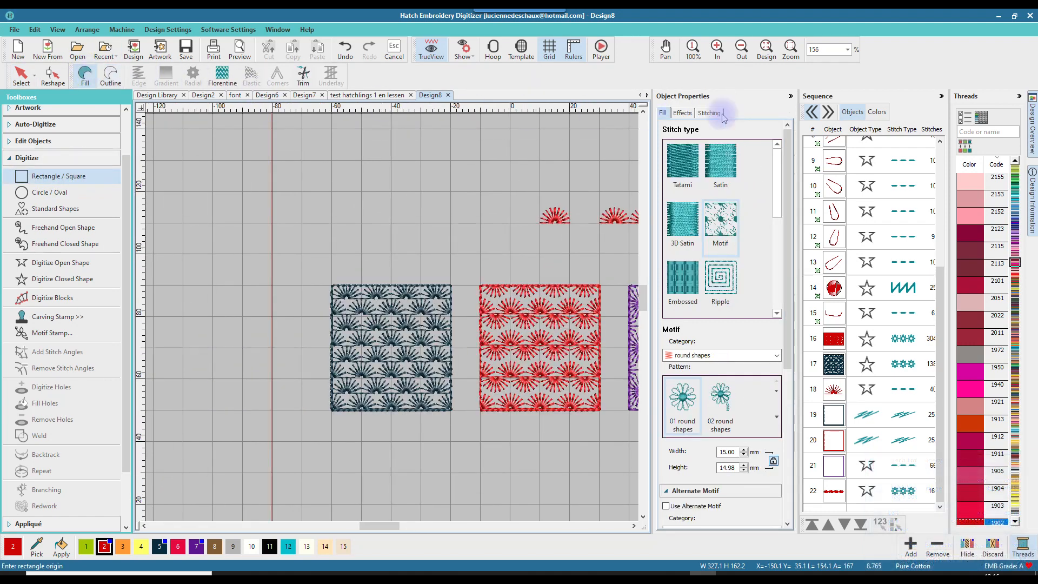
click(777, 356)
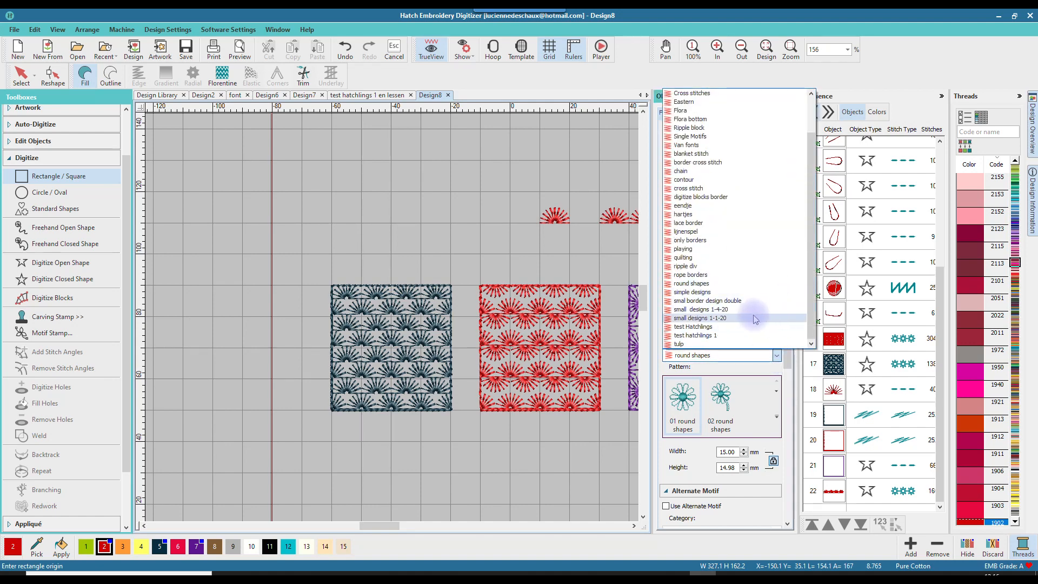
click(700, 311)
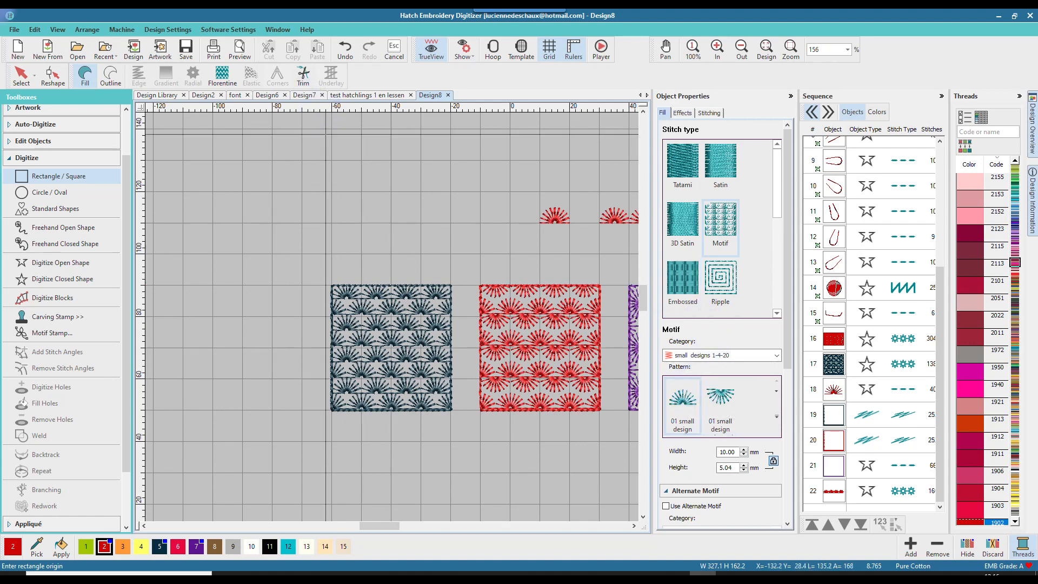
click(332, 159)
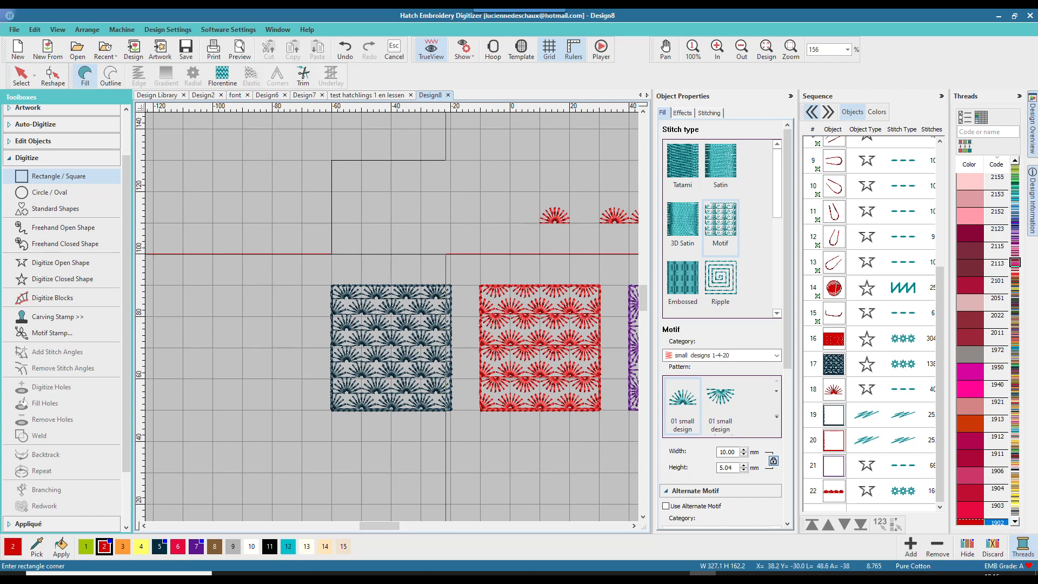
click(451, 254)
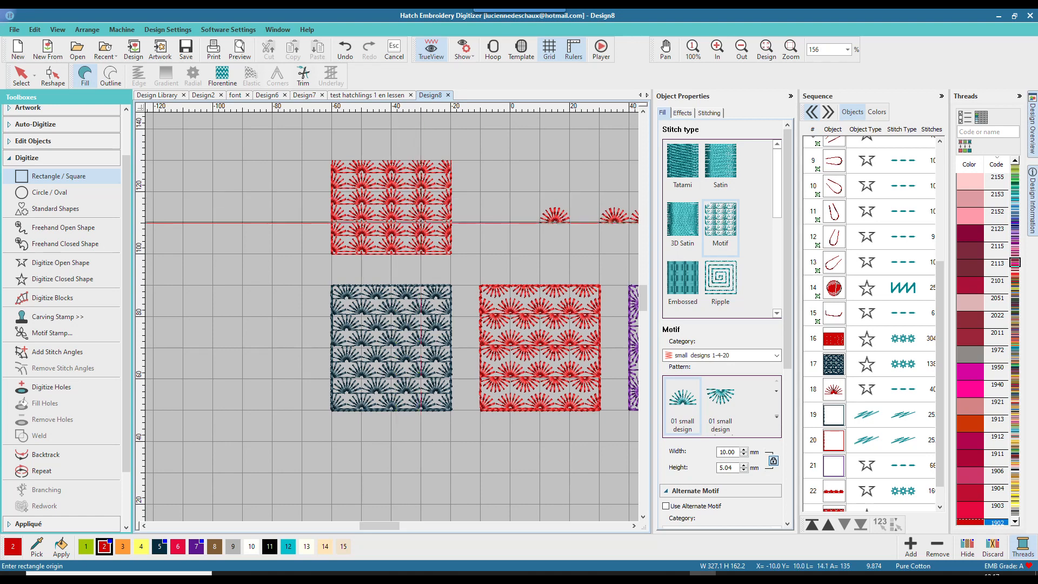
Set the row offset to 5 mm for the motif fill of the rectangle above the dark patterned square
scroll(422, 222, up, 1)
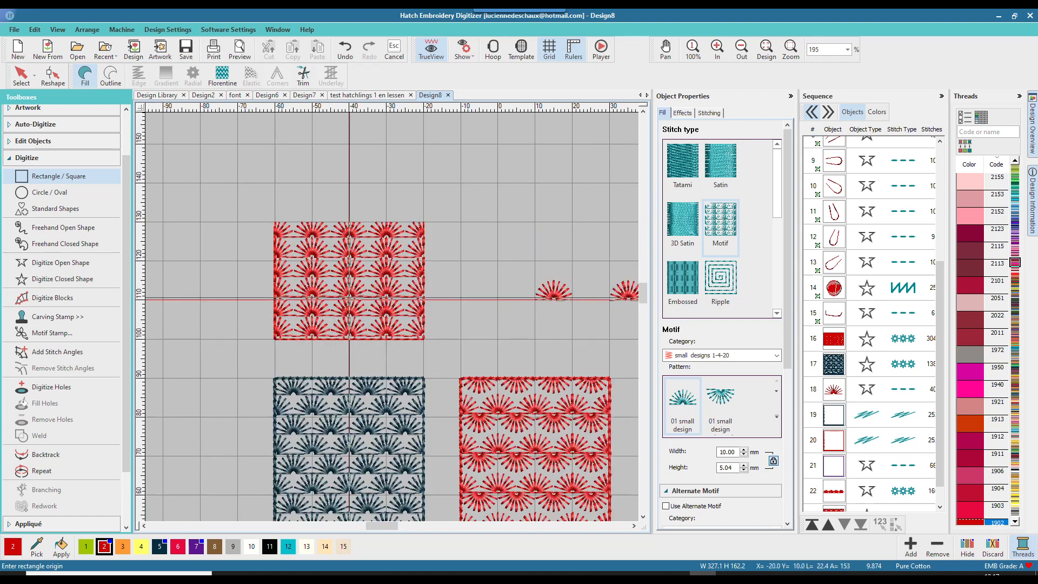
click(23, 75)
click(371, 267)
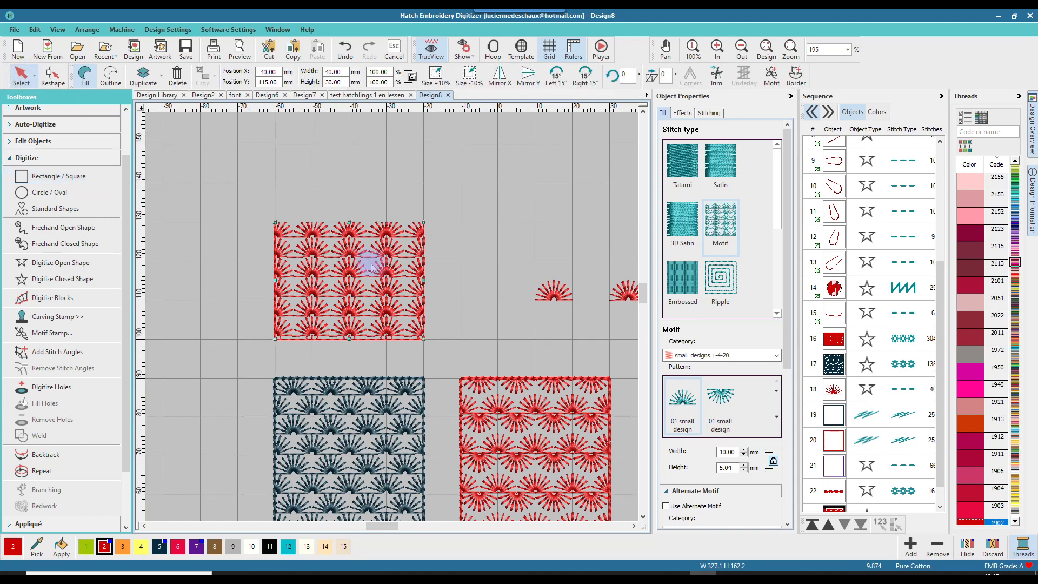
drag(787, 338, 802, 487)
drag(736, 489, 718, 489)
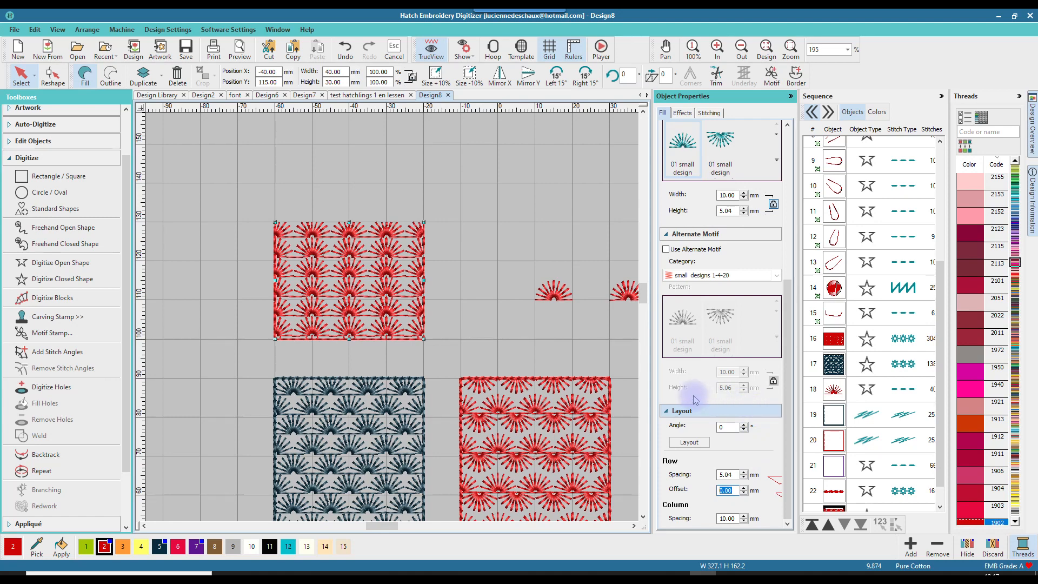
text(5)
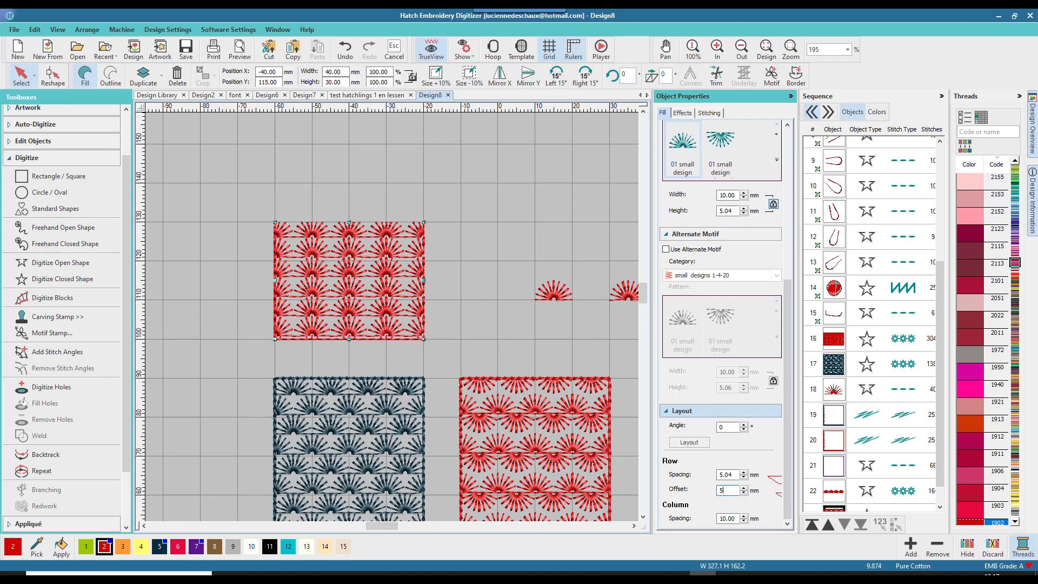
key(Return)
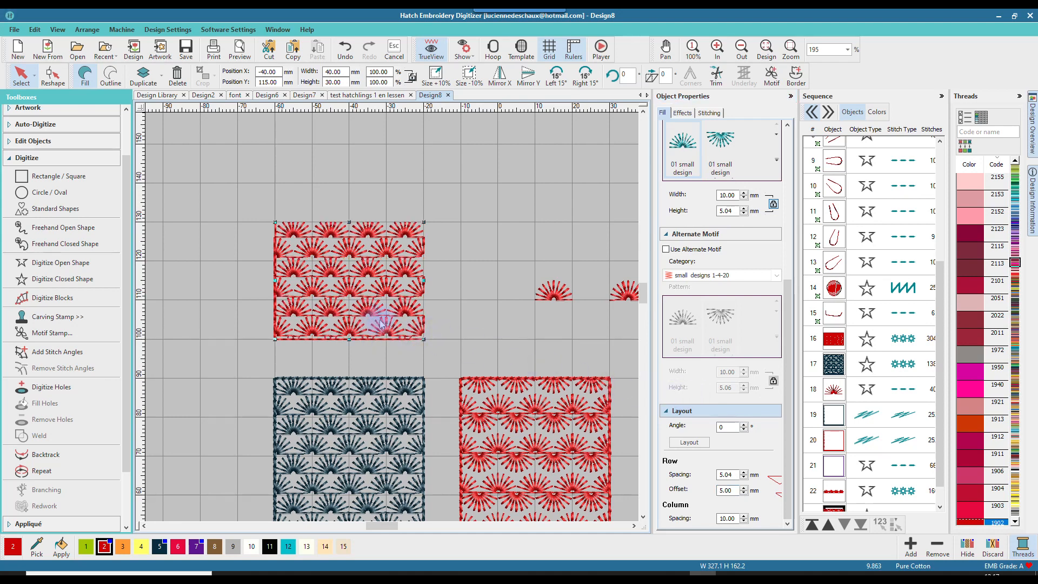
Configure a new rectangle's fill with motif 01 small design, alternate motif 01 small design mirrored and a 5 mm row offset
scroll(393, 323, down, 1)
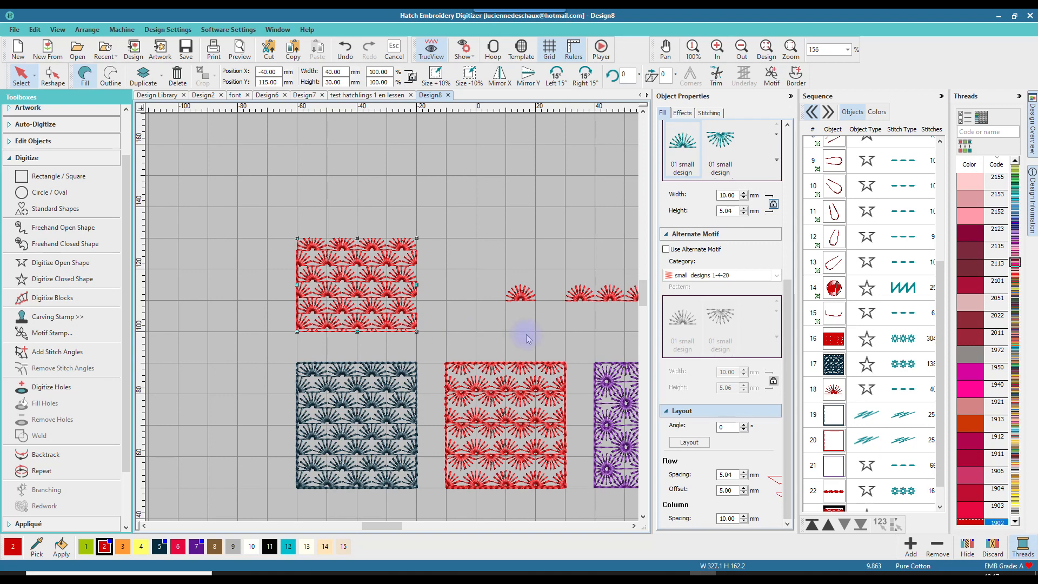
scroll(519, 296, down, 1)
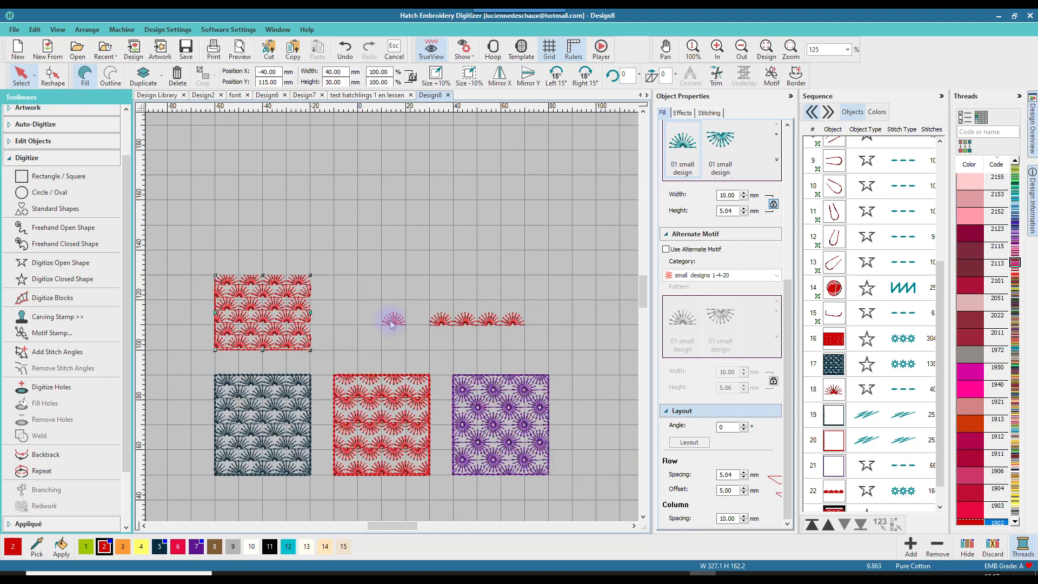
click(380, 409)
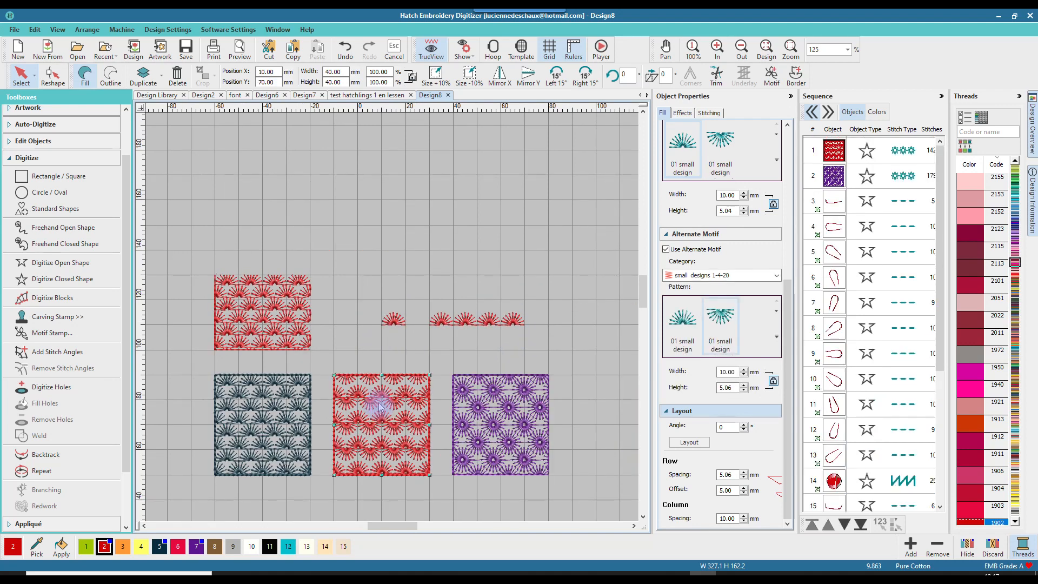
click(56, 178)
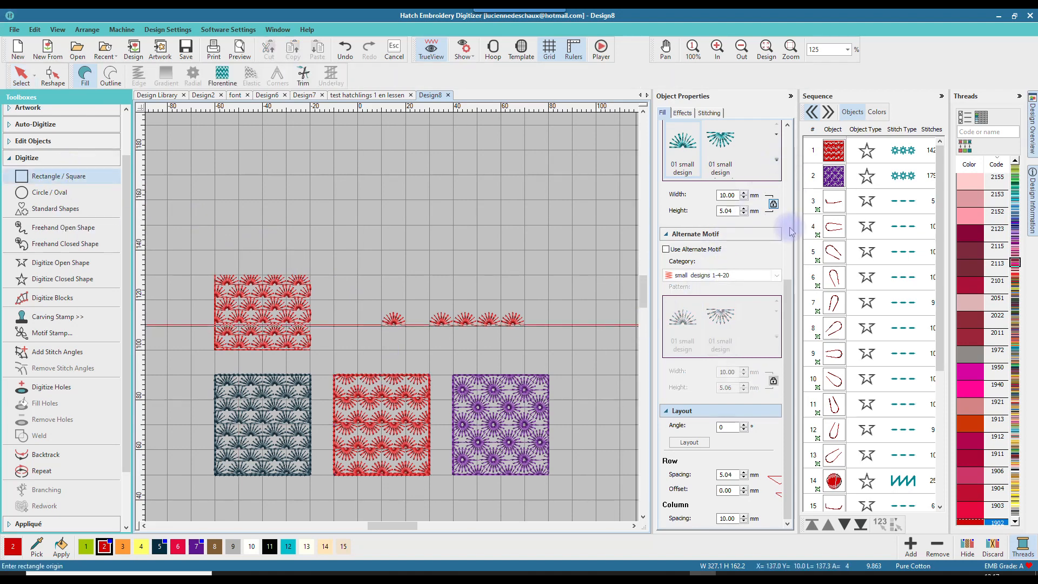
scroll(779, 243, up, 4)
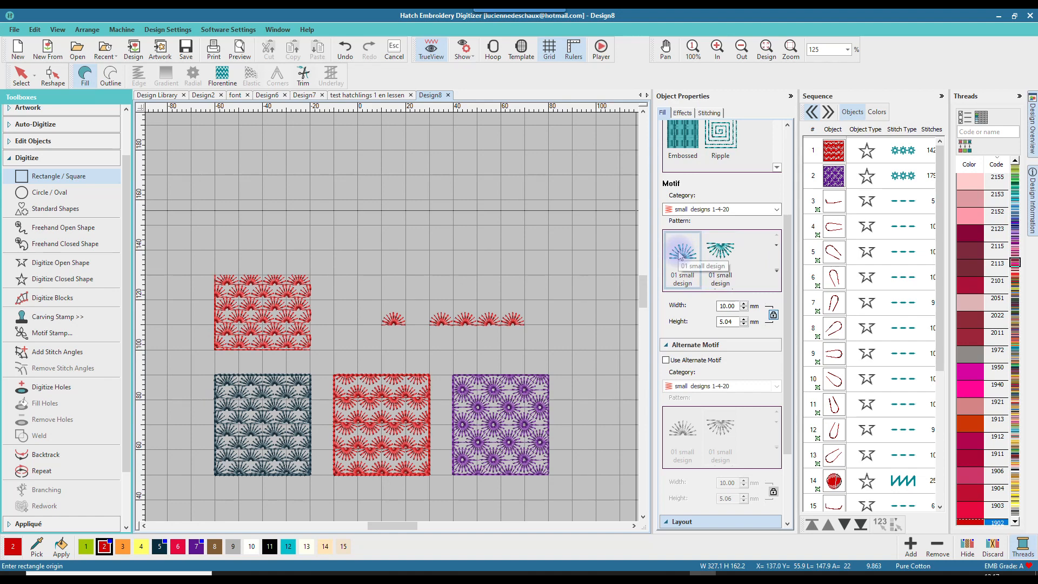
drag(792, 392, 796, 440)
click(703, 277)
click(720, 350)
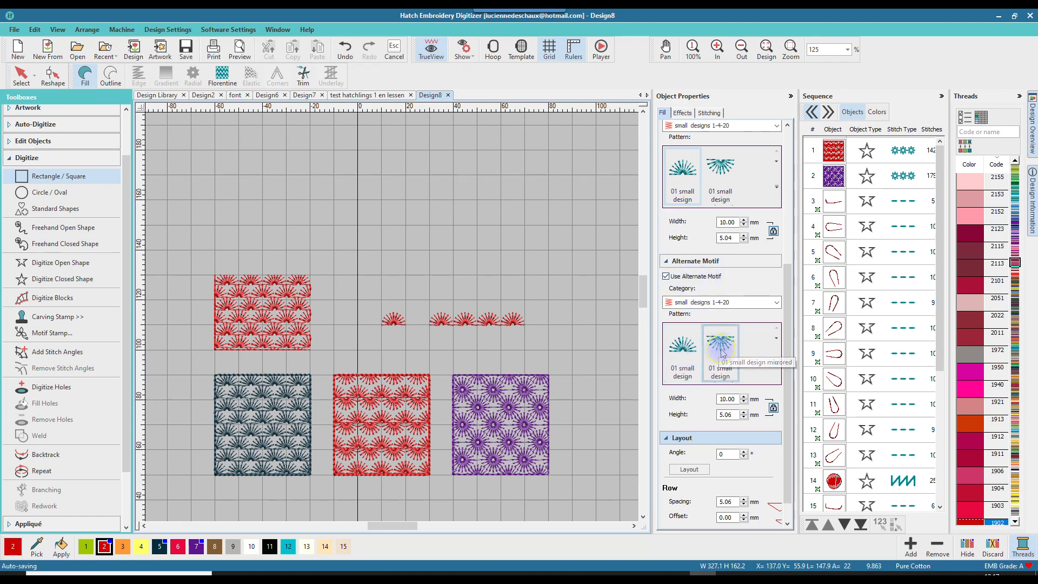
scroll(791, 376, down, 1)
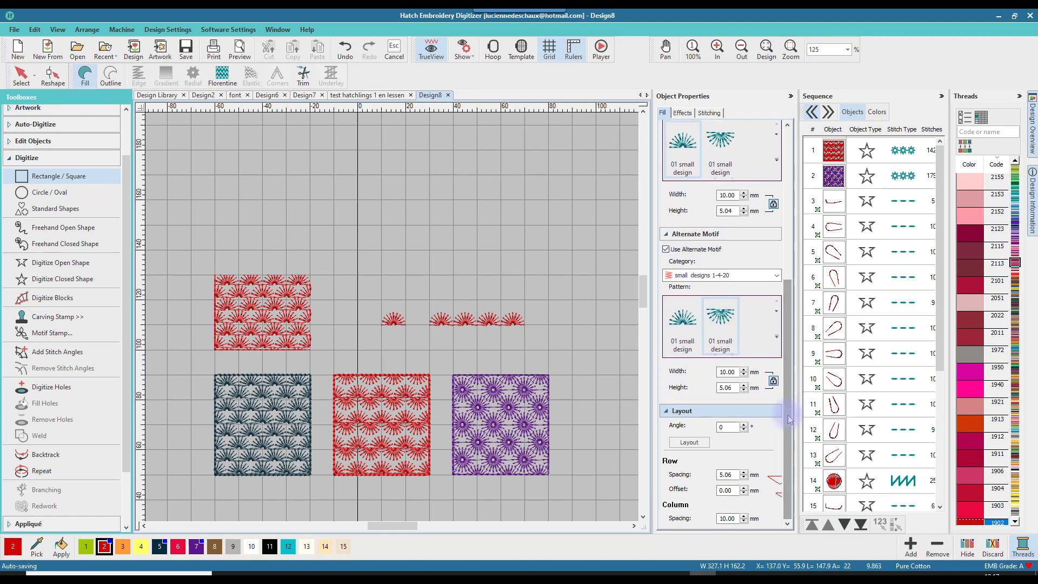
click(732, 490)
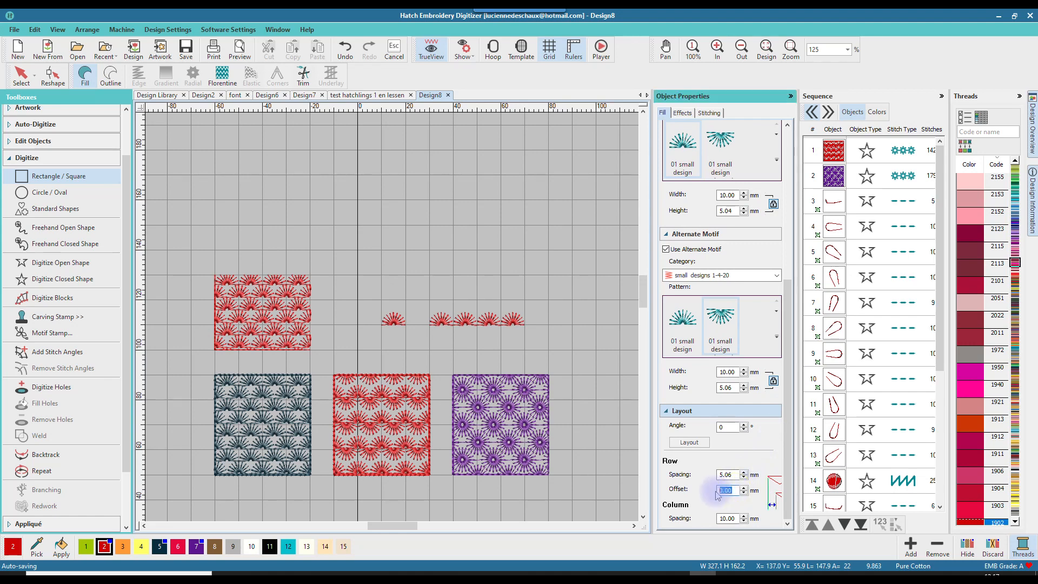
text(5)
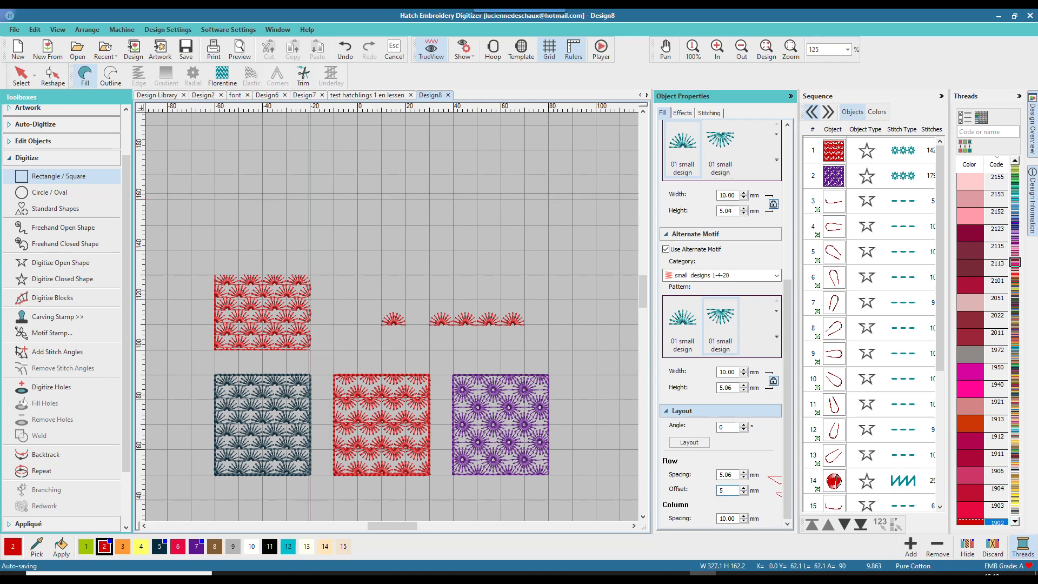
Try a rectangle about 60 × 40 mm with the alternating motif fill above the single motif
click(310, 150)
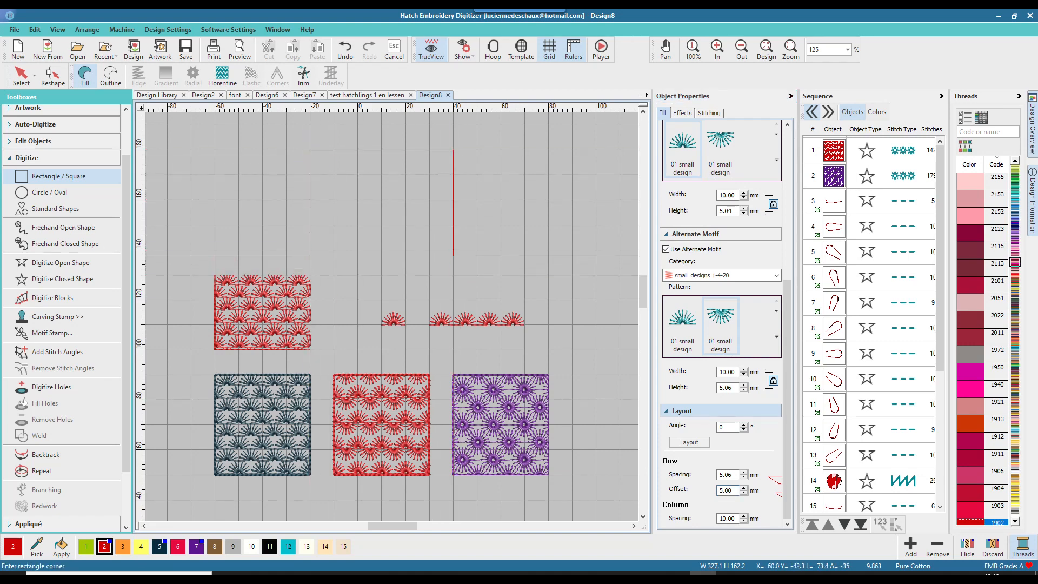
click(453, 250)
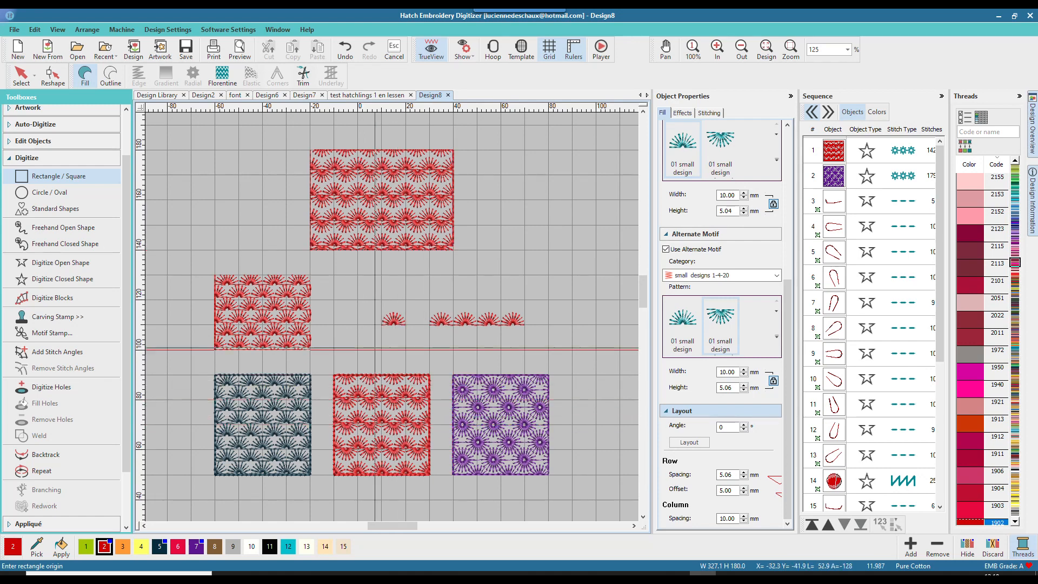
click(342, 47)
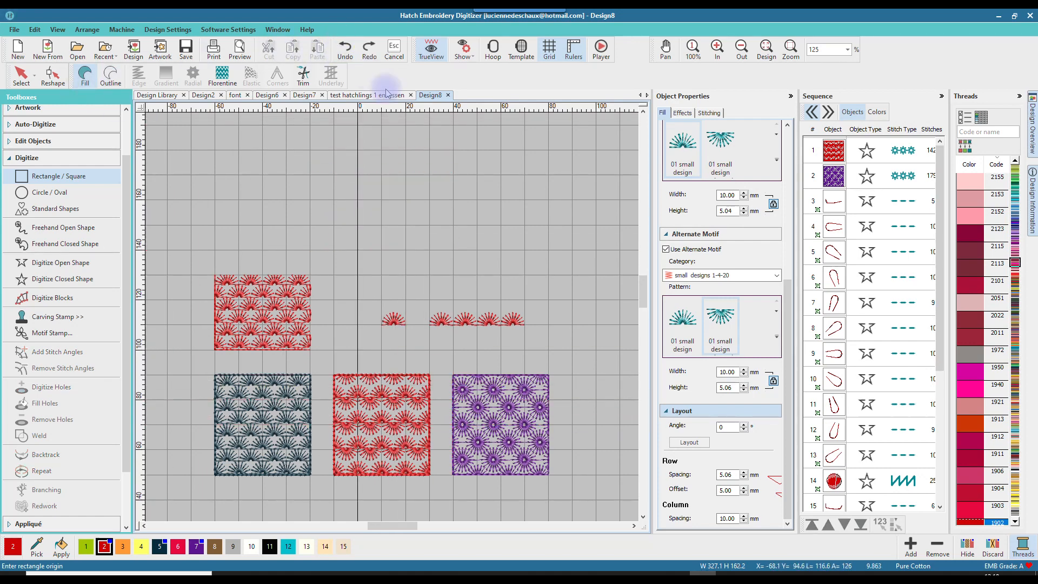
Draw a rectangle about 50 × 39 mm above the motif line, filled without an alternate motif and with a row offset of 0
click(668, 249)
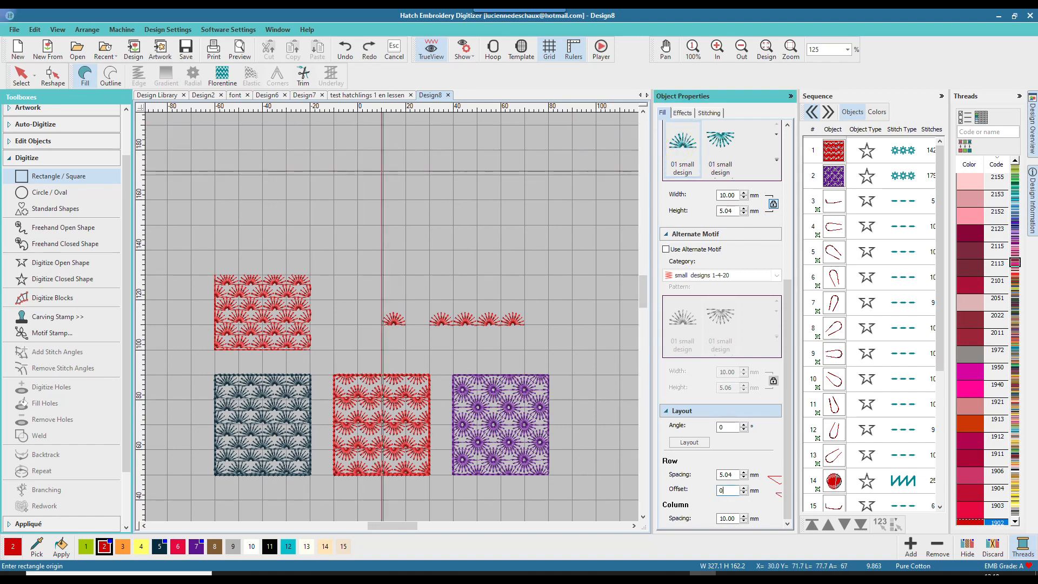
click(381, 175)
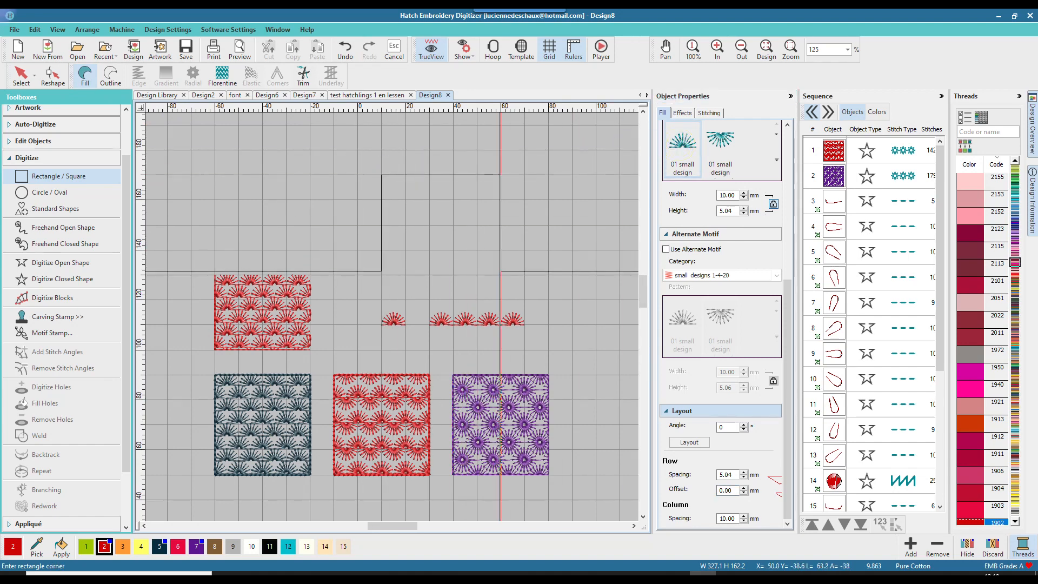
click(500, 271)
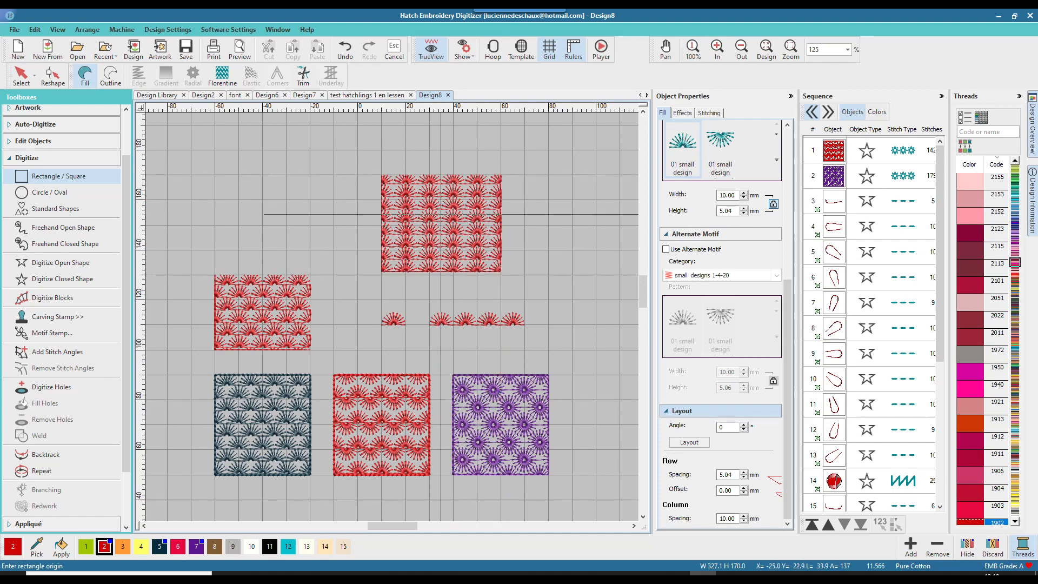
Add 01 small design mirrored as the alternate motif of the new rectangle and set its row offset to 5 mm
click(24, 78)
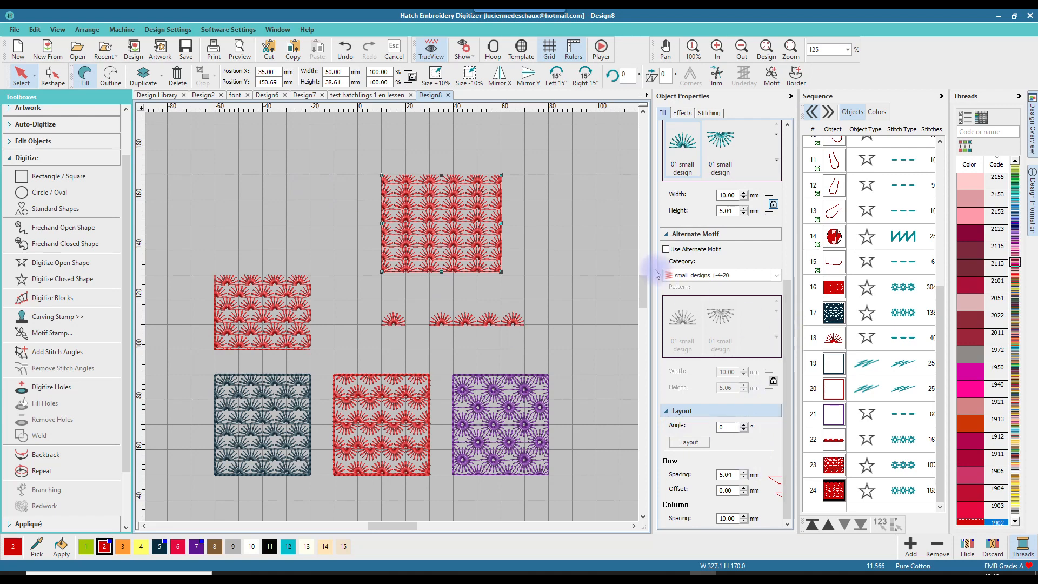
click(666, 249)
click(727, 316)
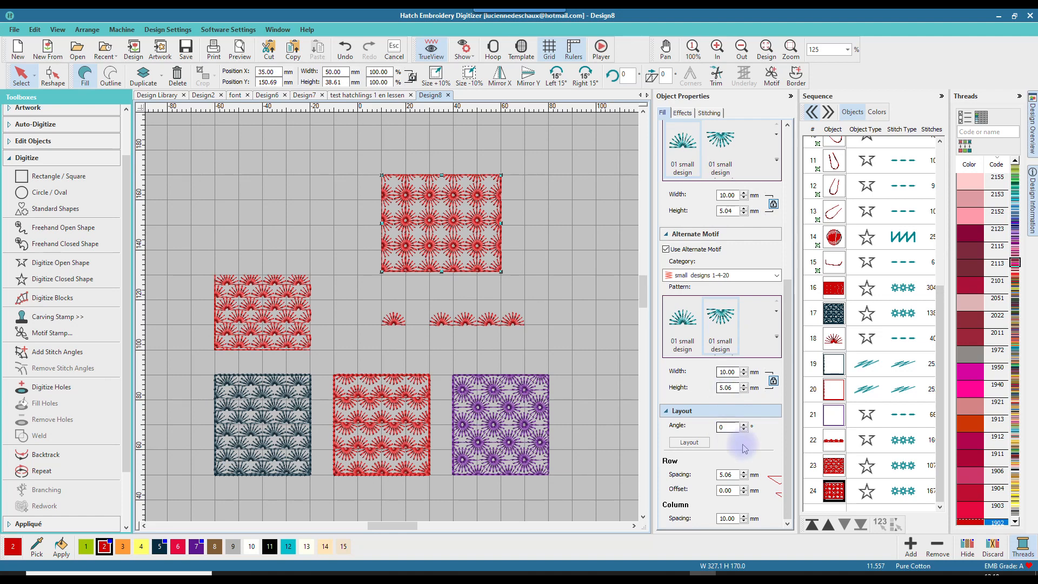
click(727, 490)
drag(732, 493, 666, 493)
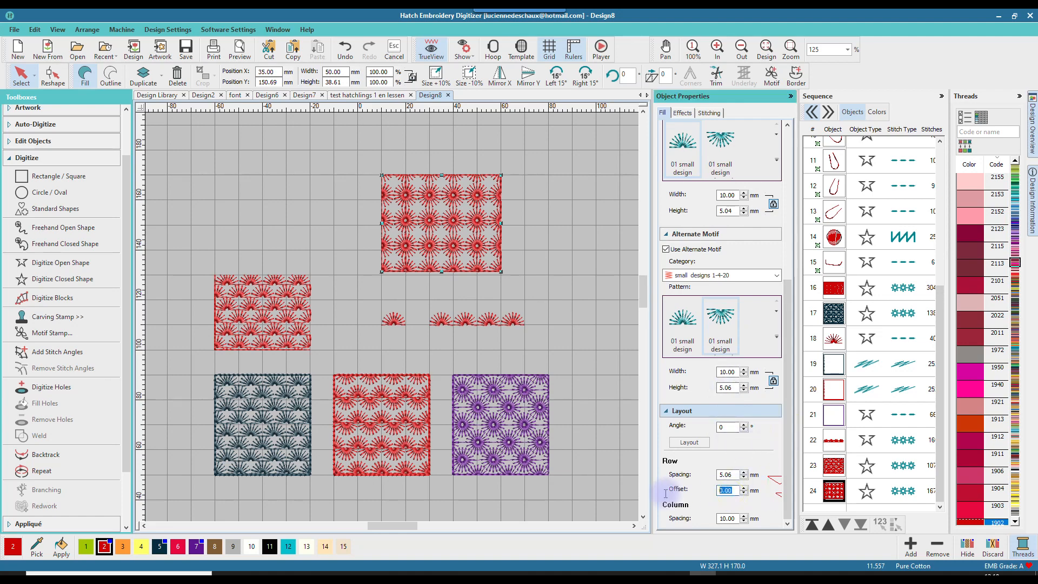
text(5)
key(Return)
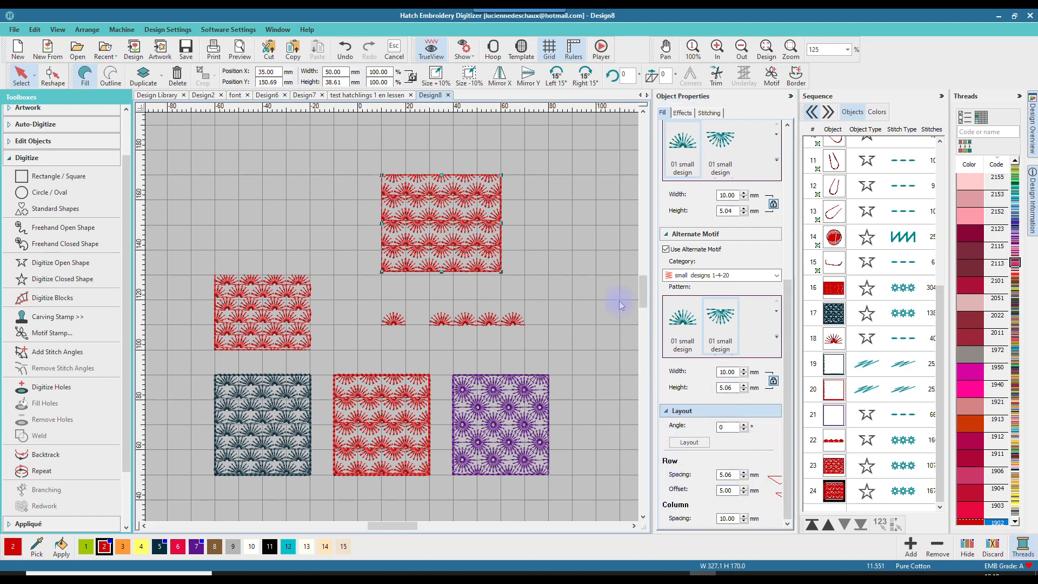
Delete the alternating-motif rectangle above the motif line and the rectangle above the dark patterned square
click(508, 406)
click(464, 232)
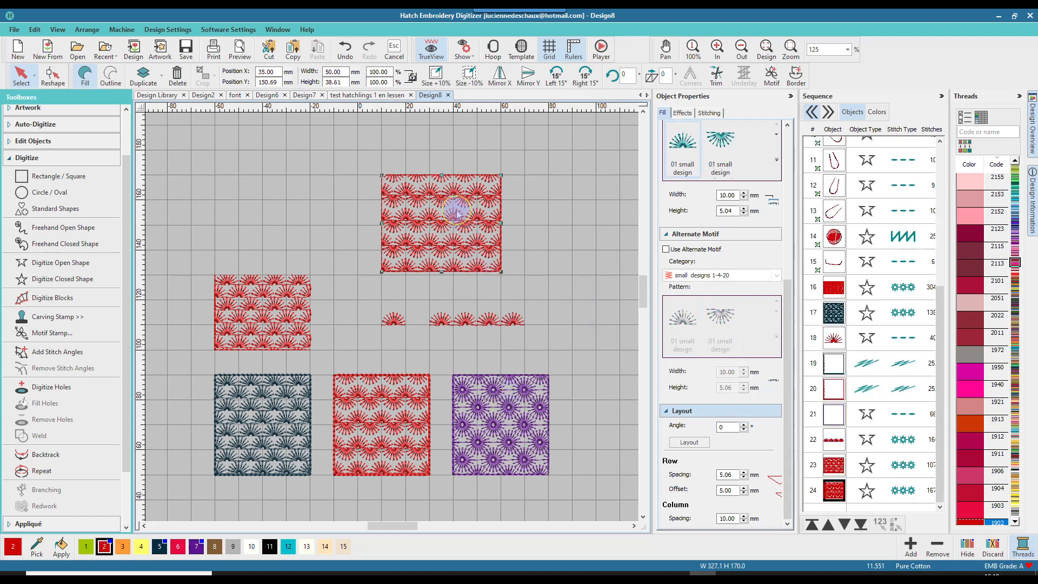
key(Delete)
click(288, 295)
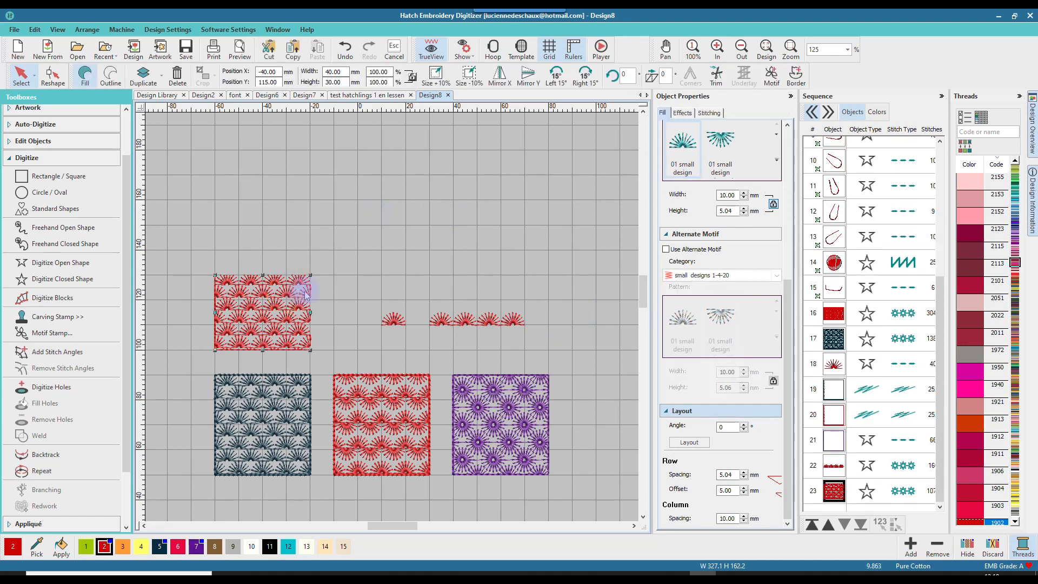
key(Delete)
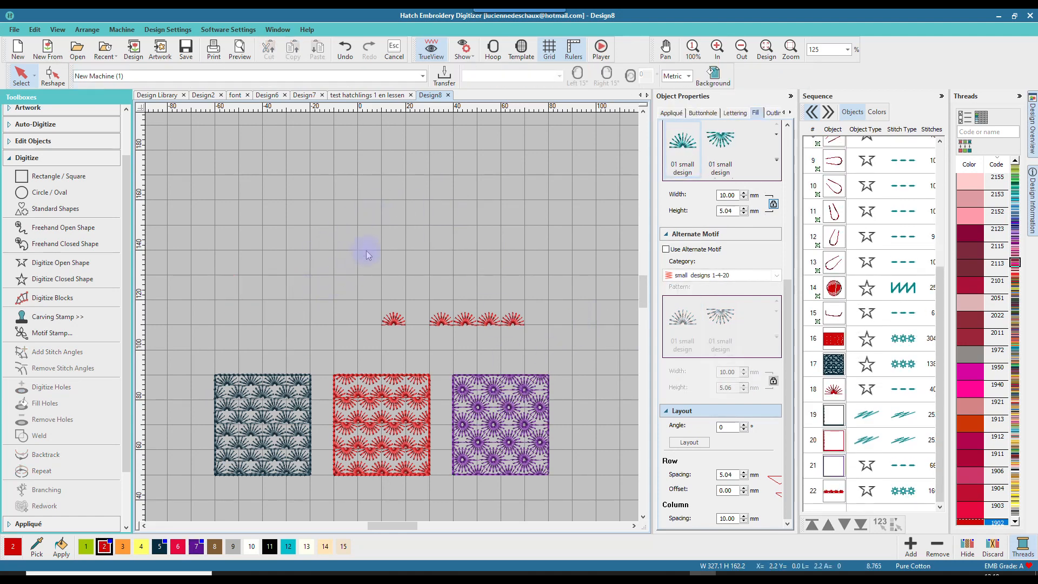
Draw a rectangle about 50 × 40 mm above the motif line, filled with motif 01 small design round from small designs 1-4-20
click(51, 177)
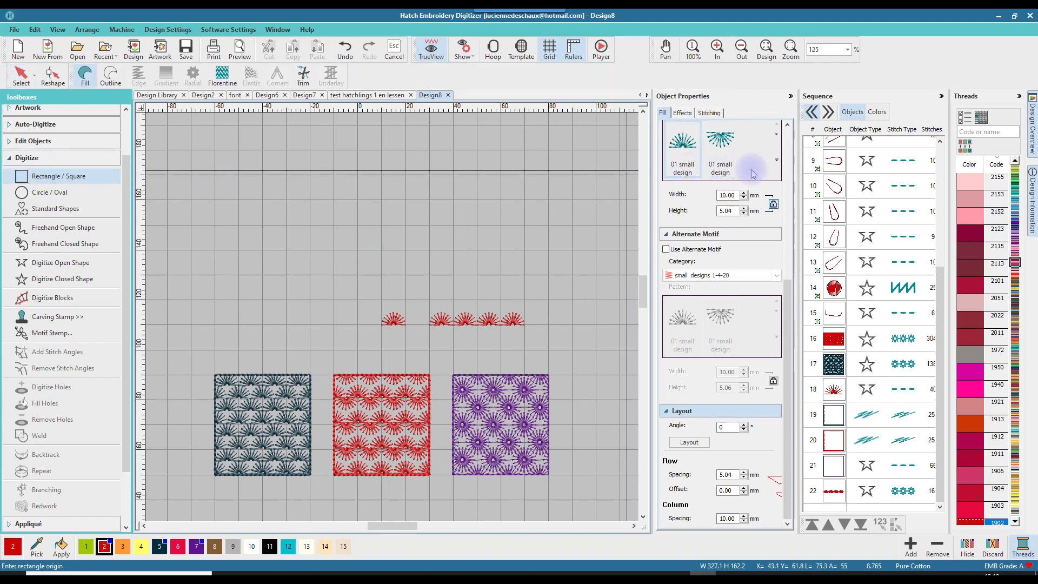
click(776, 162)
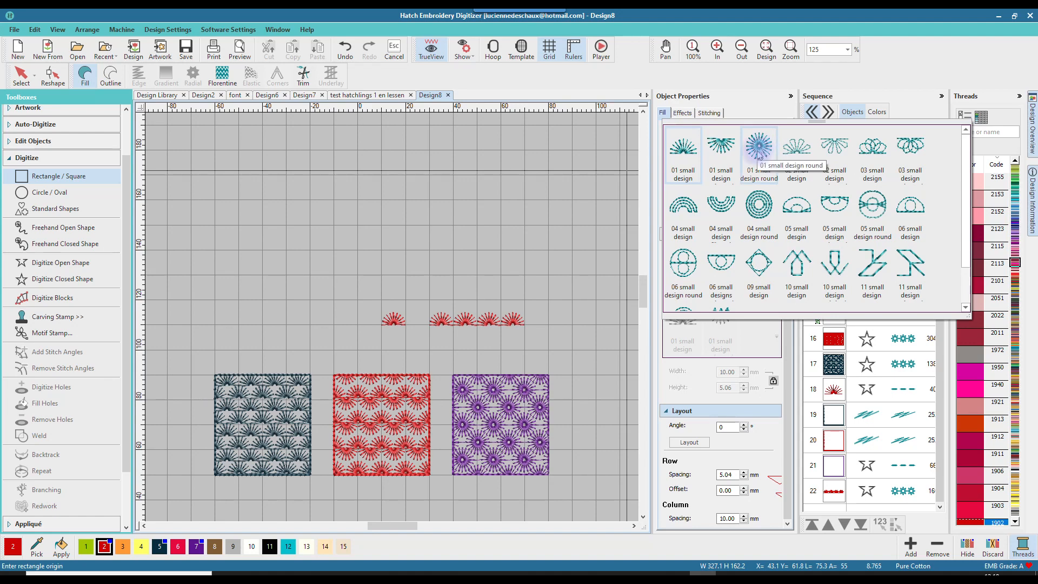
click(758, 152)
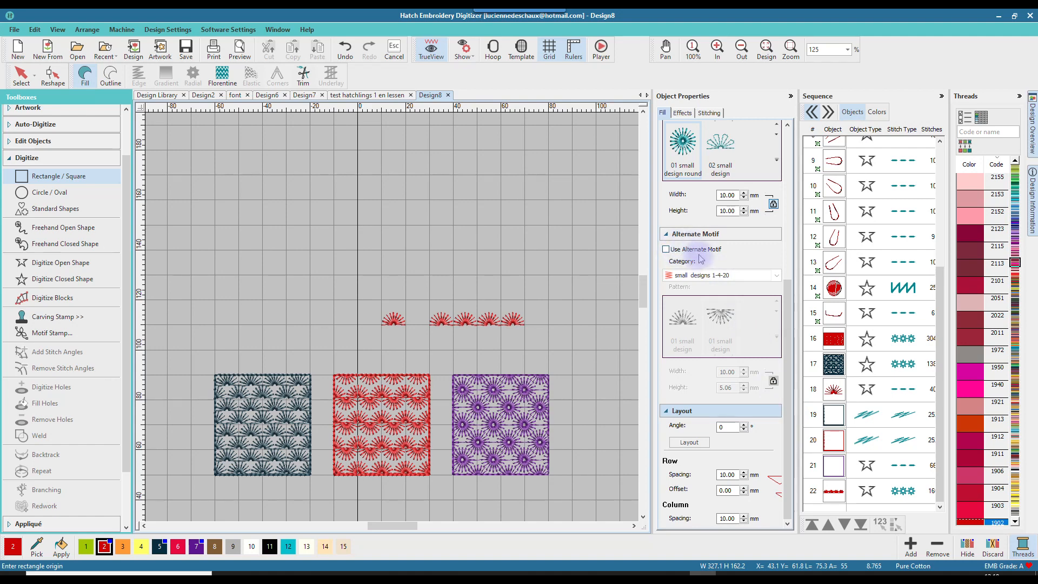
click(381, 175)
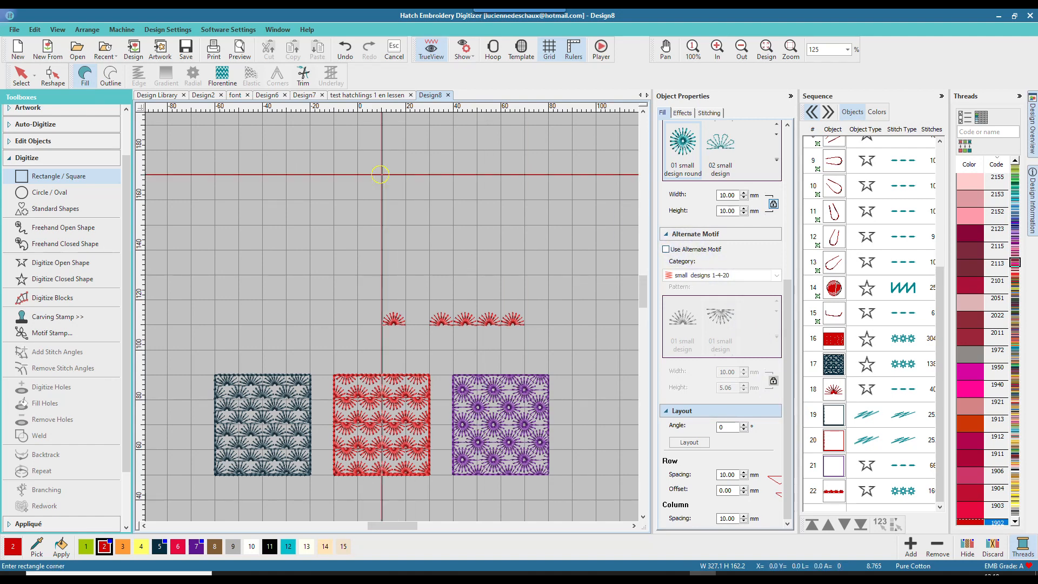
click(500, 275)
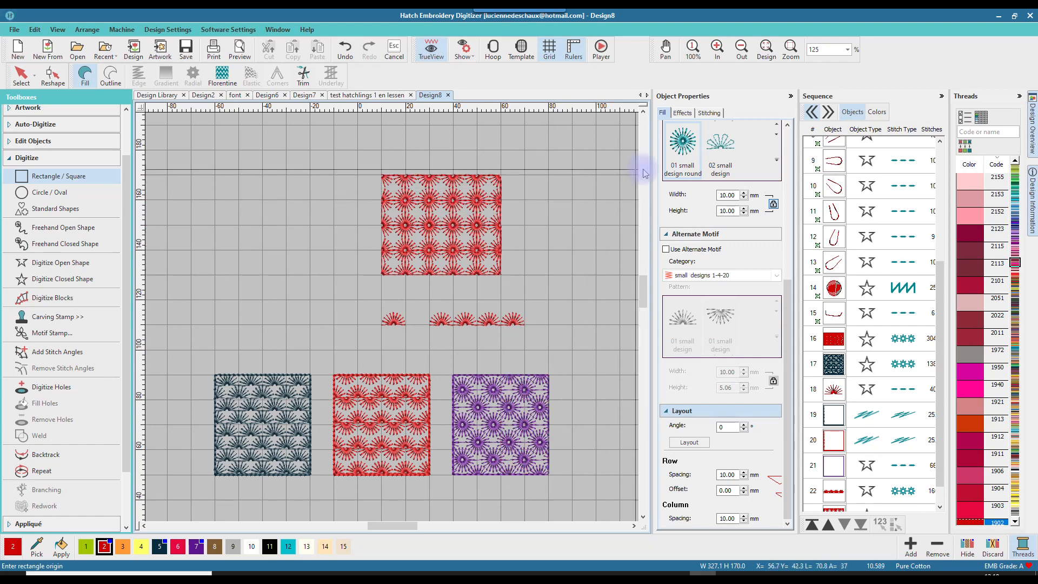
Set the row offset of the round-motif rectangle above the motif line to 5 mm
click(729, 490)
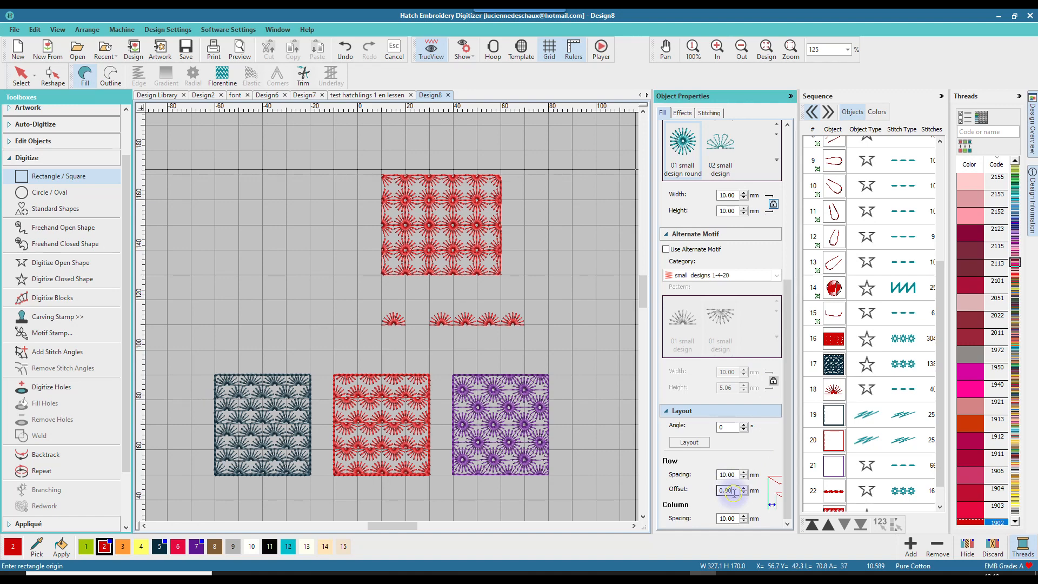
key(Return)
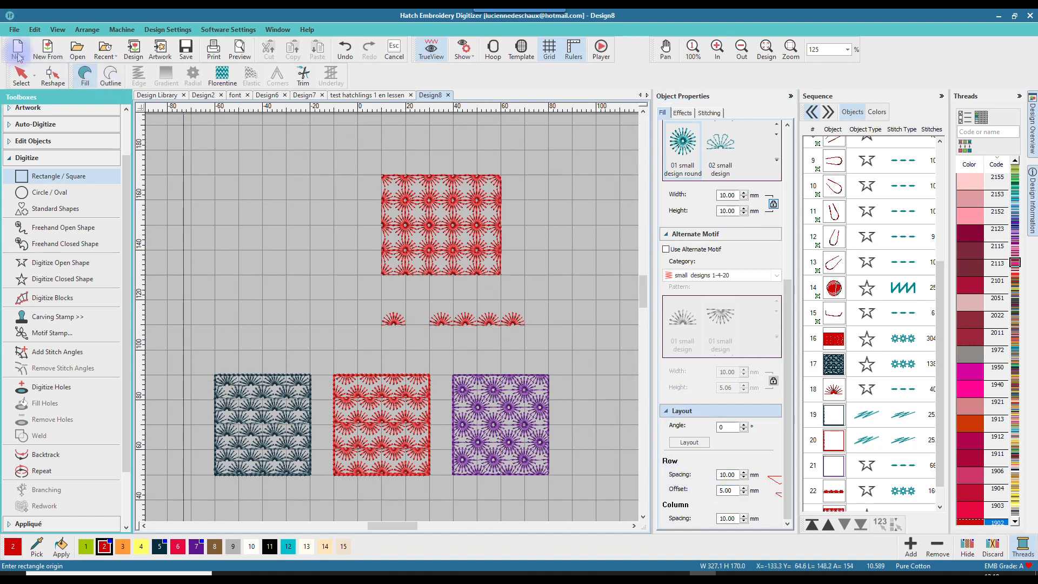
click(23, 75)
click(729, 491)
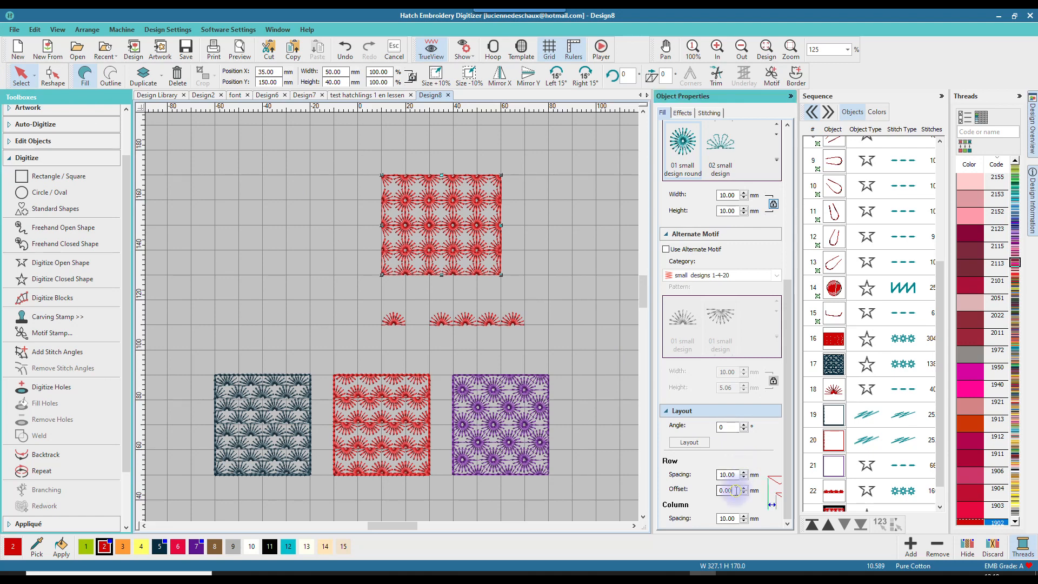
text(5)
key(Return)
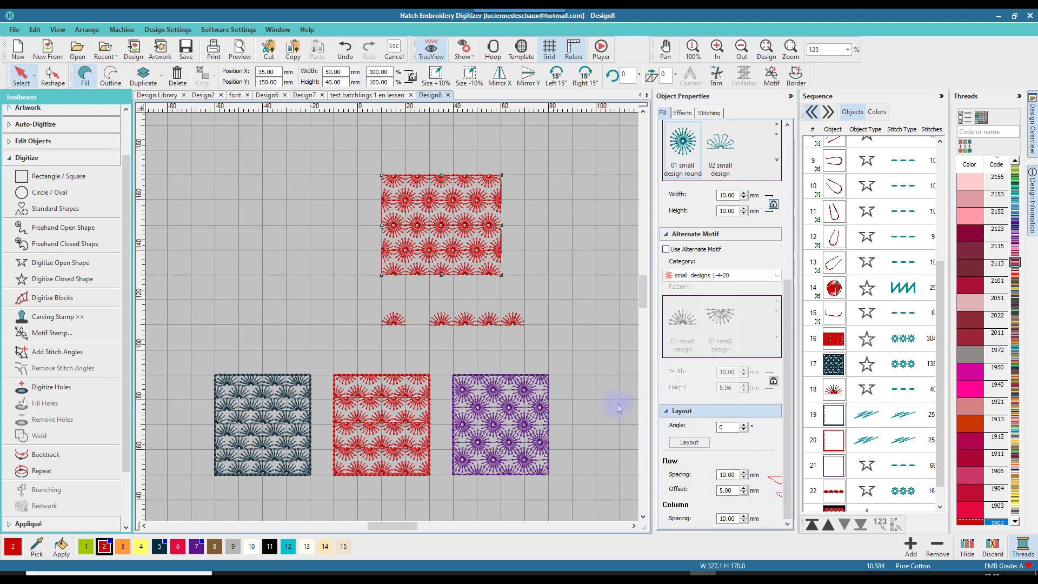
Set the row spacing of the round-motif rectangle to 8 mm
double_click(734, 475)
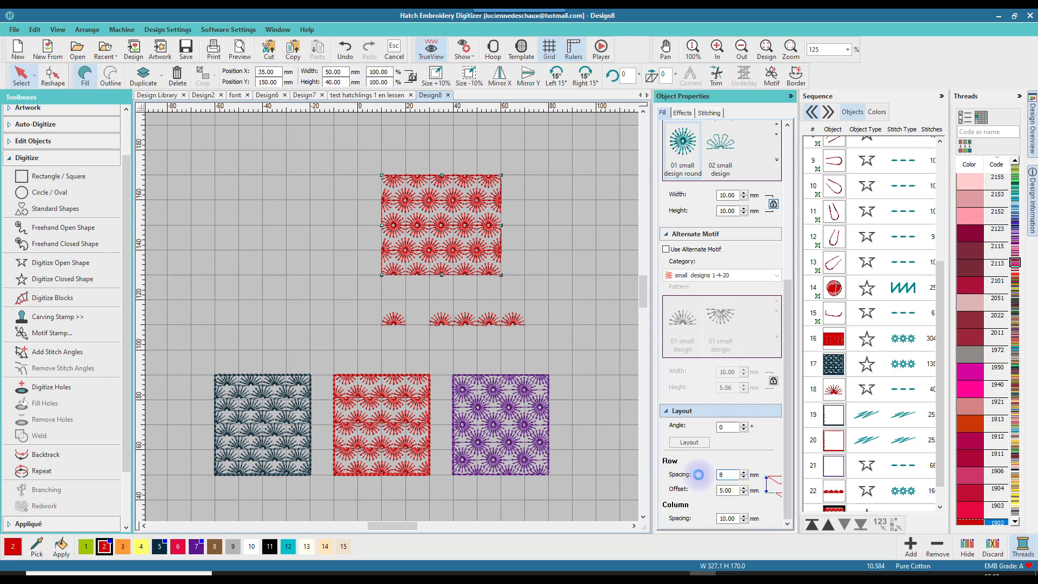
key(Return)
scroll(469, 251, up, 5)
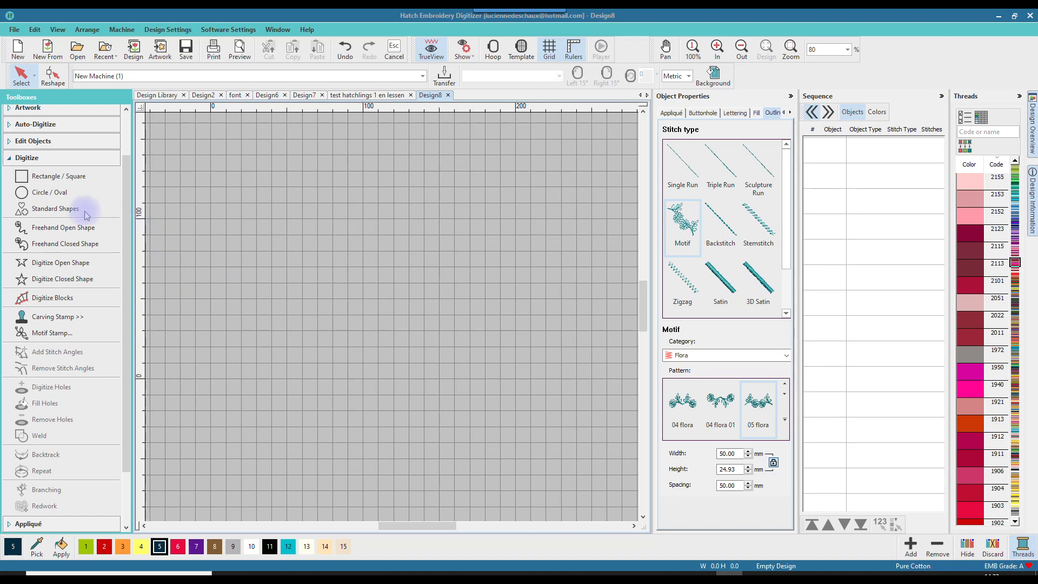
Digitize a horizontal open line about 180 mm long from about X 10, Y 100 with the Flora motif 07 flora 01
click(42, 265)
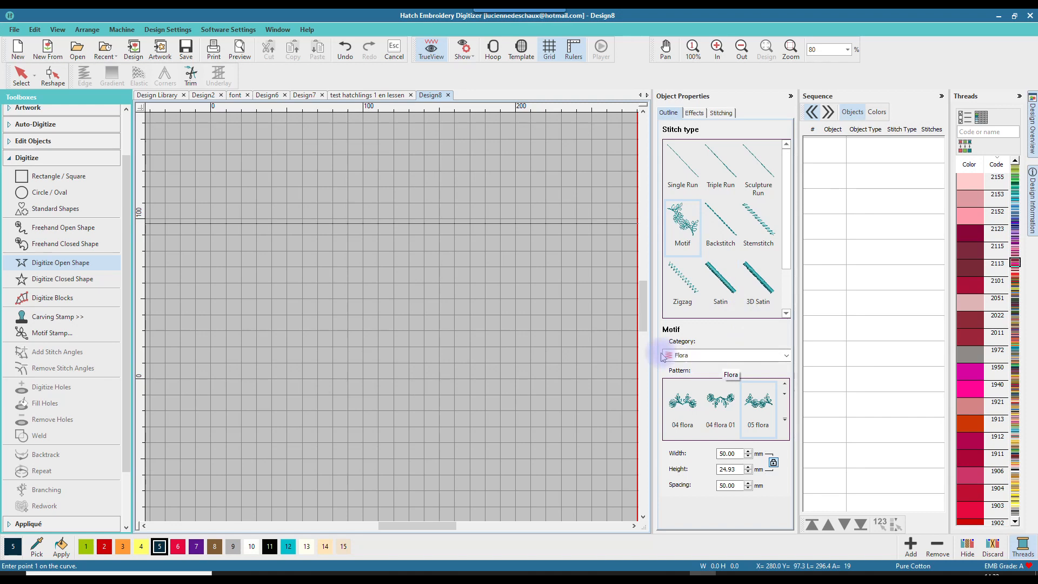
click(786, 357)
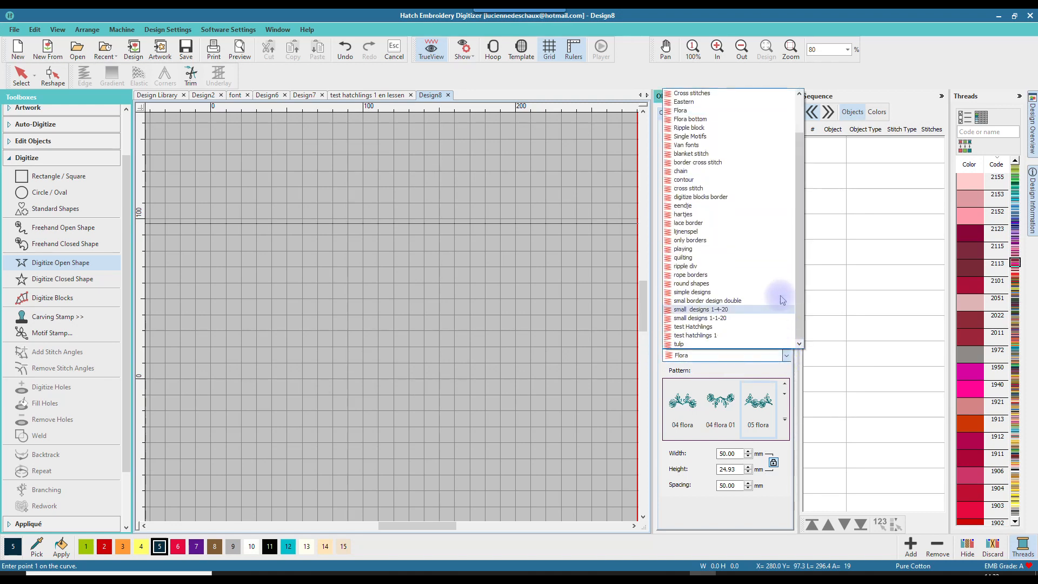
click(785, 419)
click(784, 419)
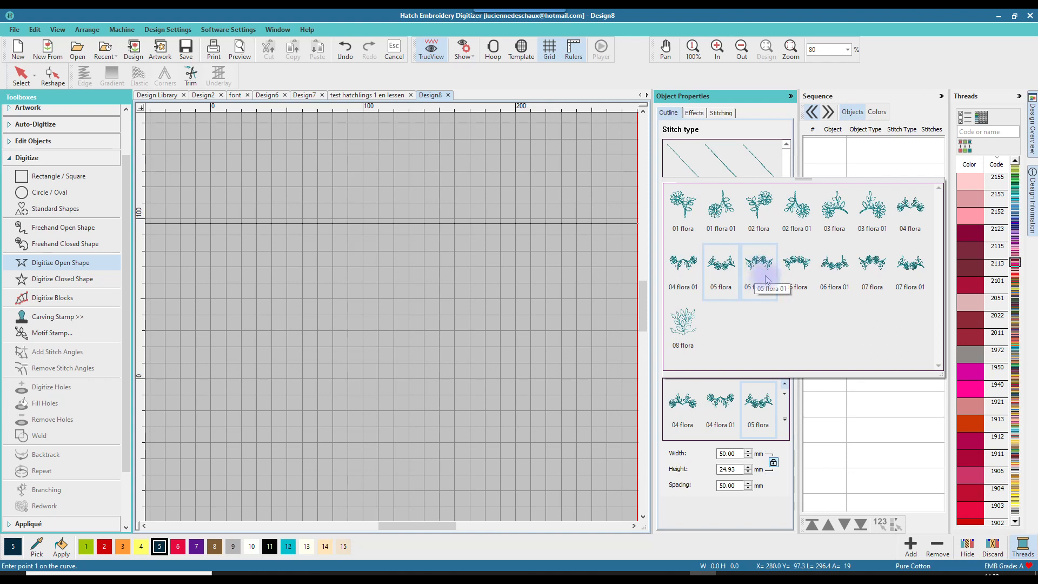
click(898, 270)
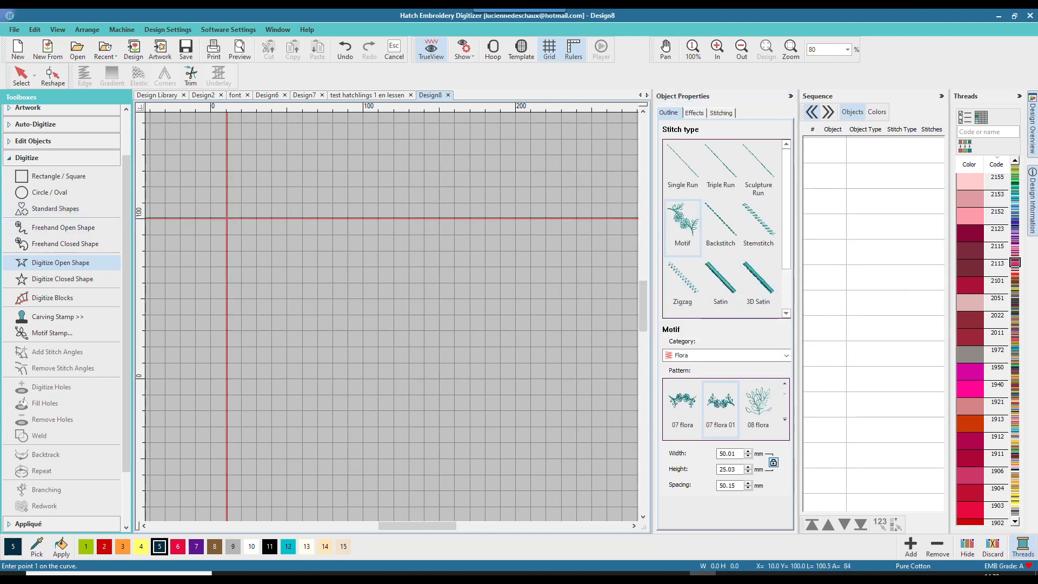
click(226, 218)
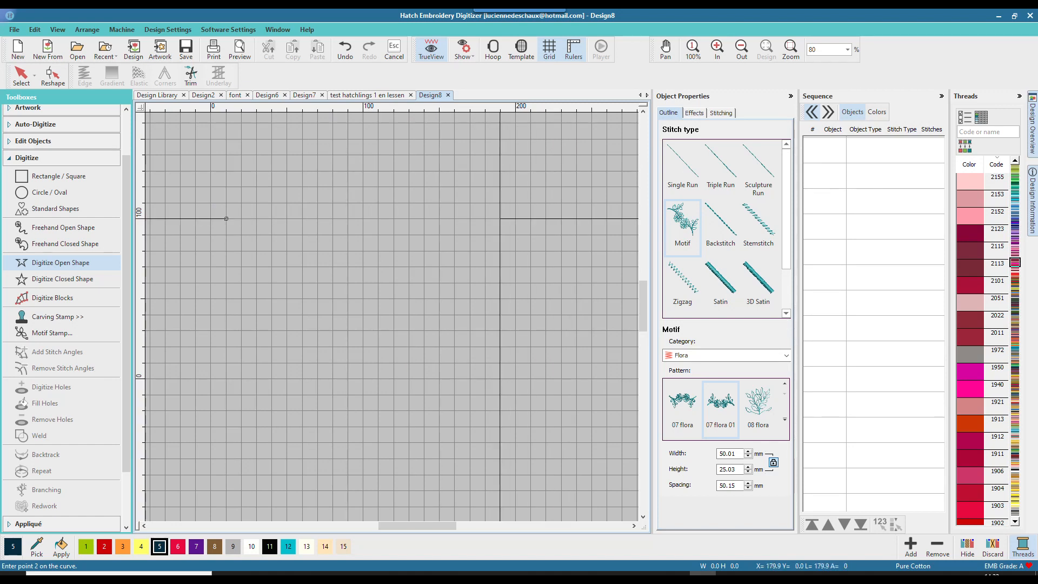
click(500, 218)
key(Return)
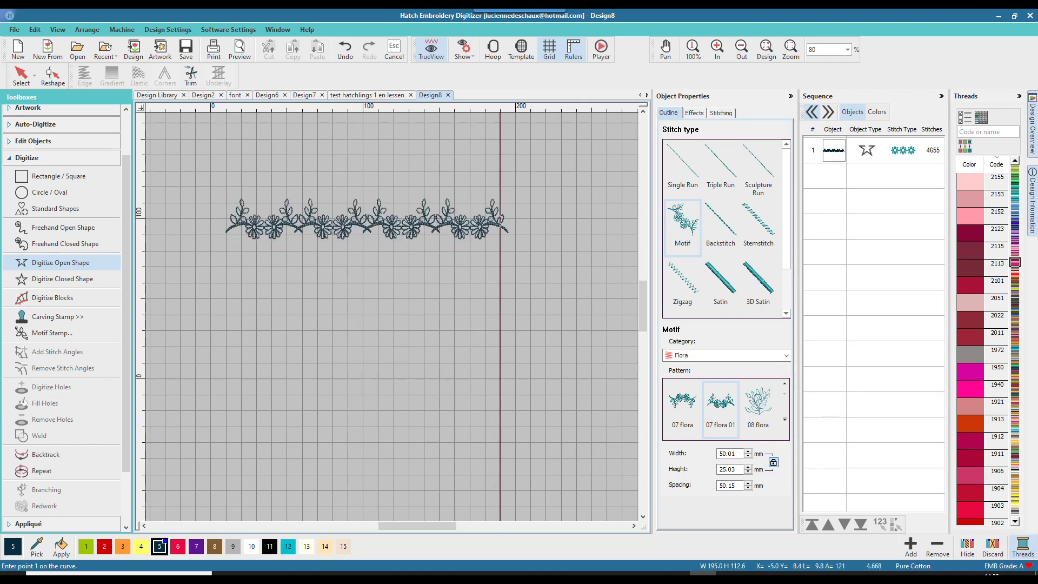
Examine where the flower motifs join and set the floral line's motif spacing to 55 mm
key(0)
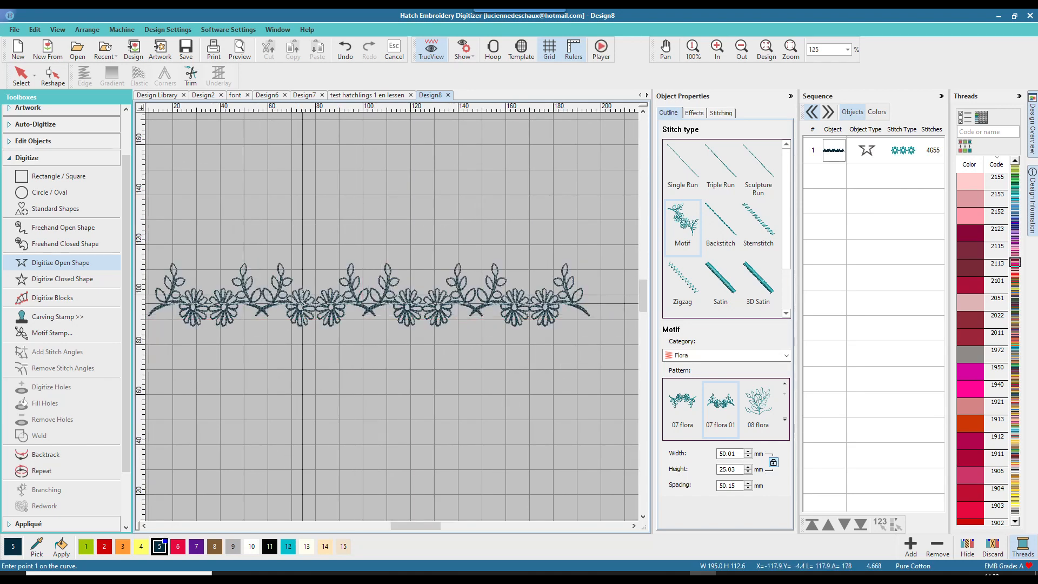
scroll(310, 315, up, 2)
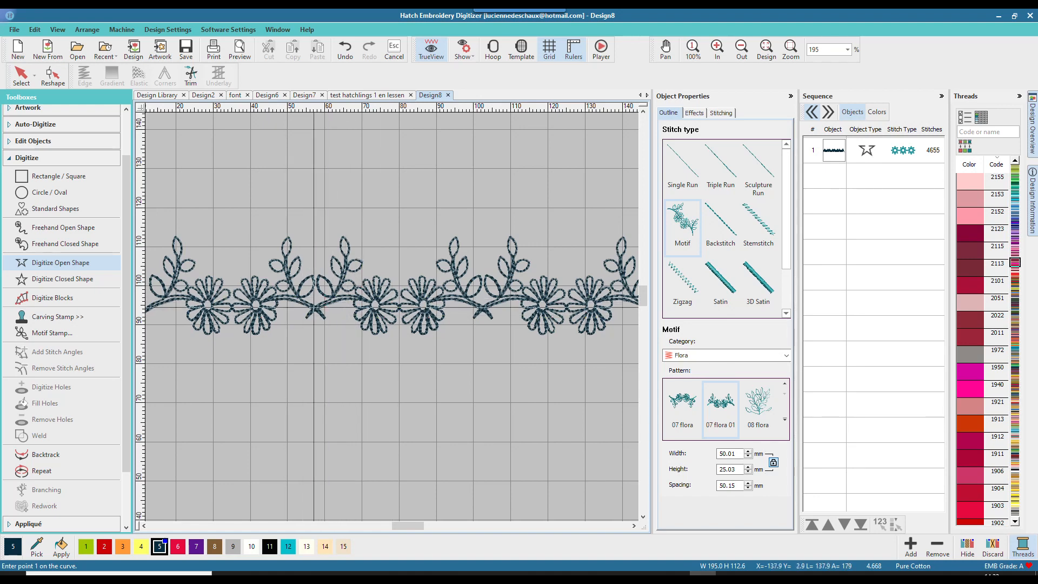
scroll(480, 310, down, 2)
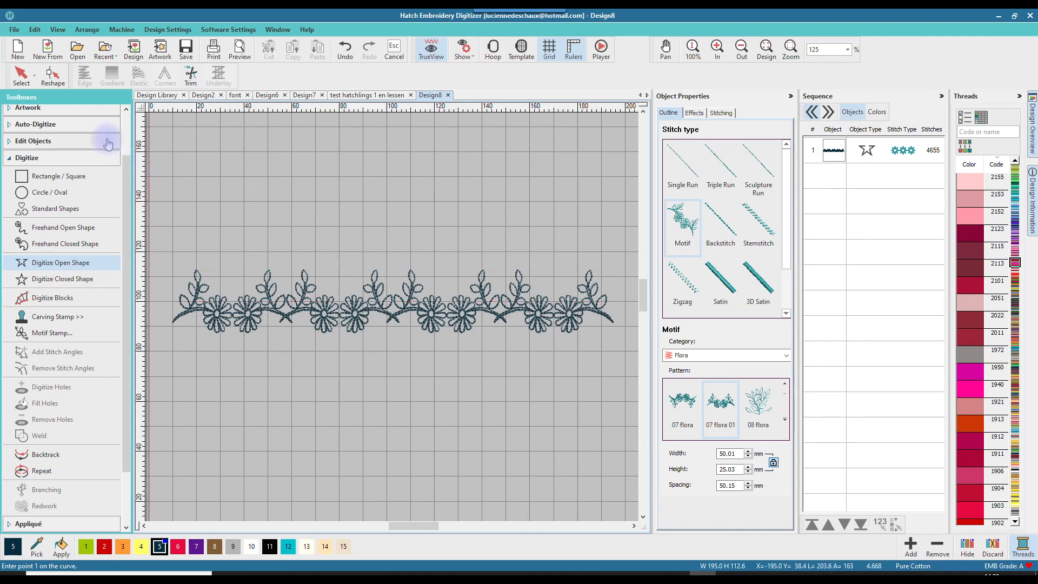
click(21, 74)
click(300, 301)
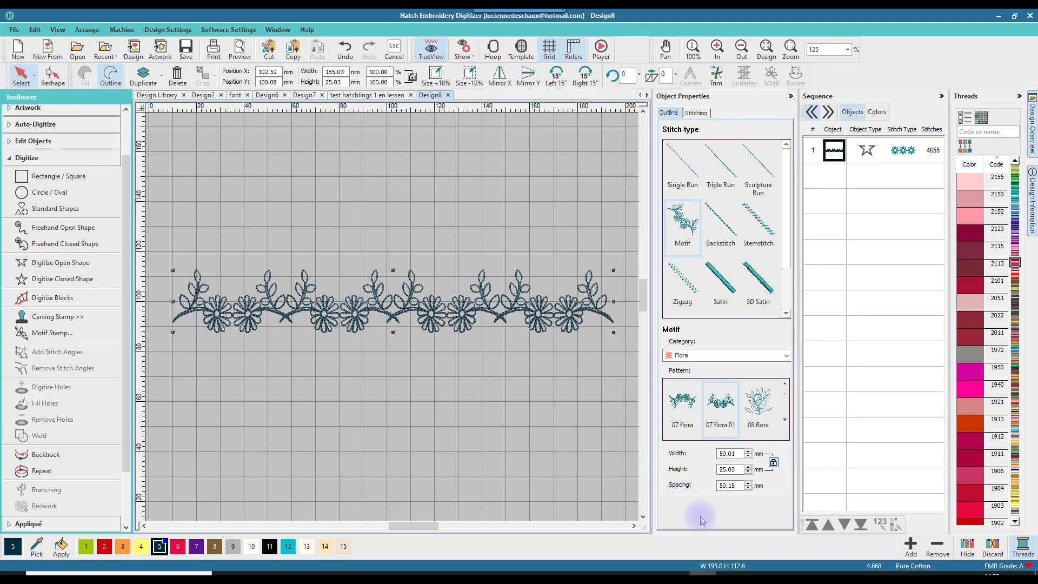
drag(739, 485, 717, 485)
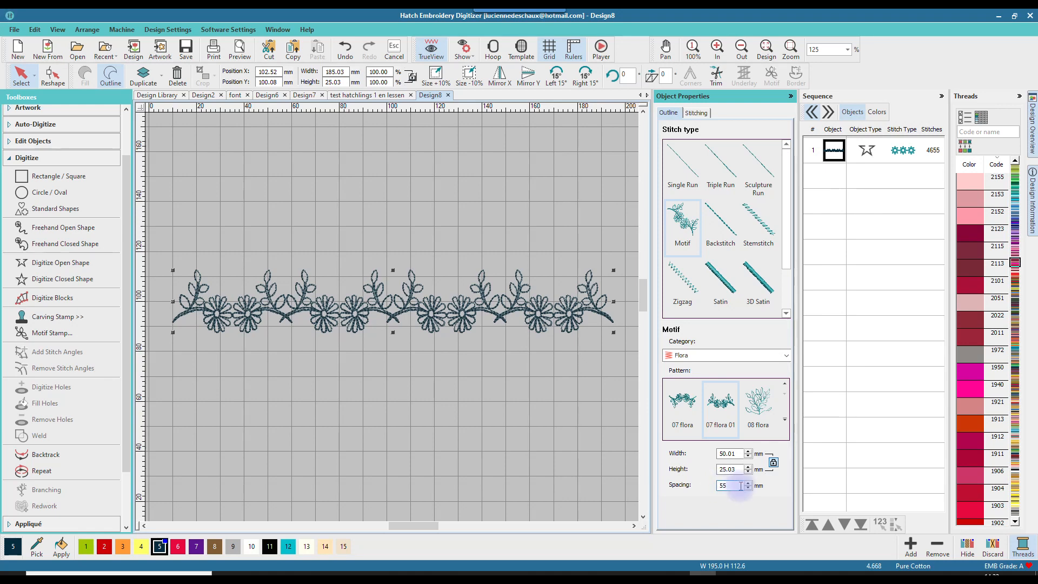
key(Return)
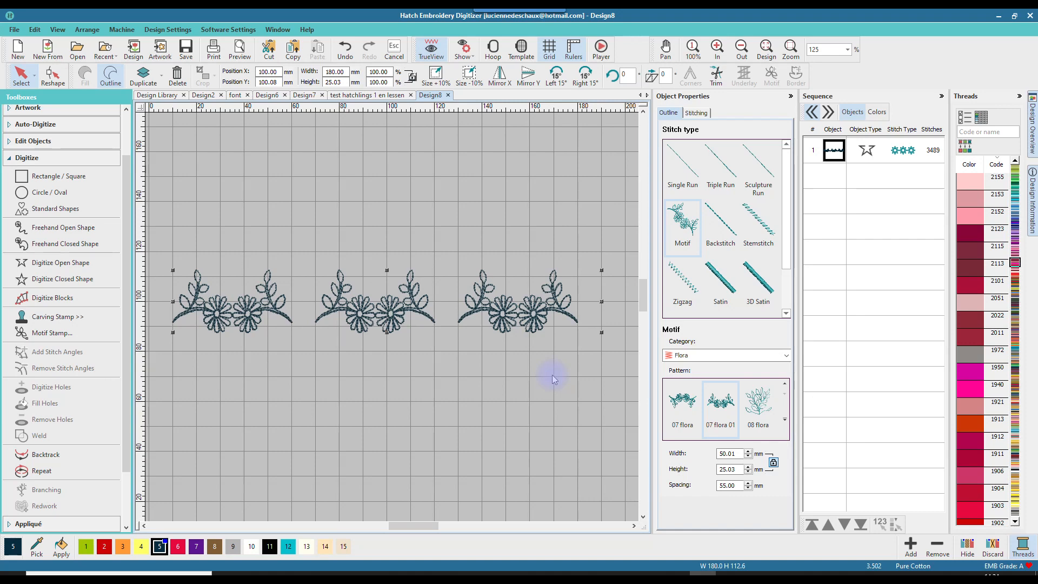
Set the floral line's motif spacing to 53 mm
drag(739, 485, 713, 485)
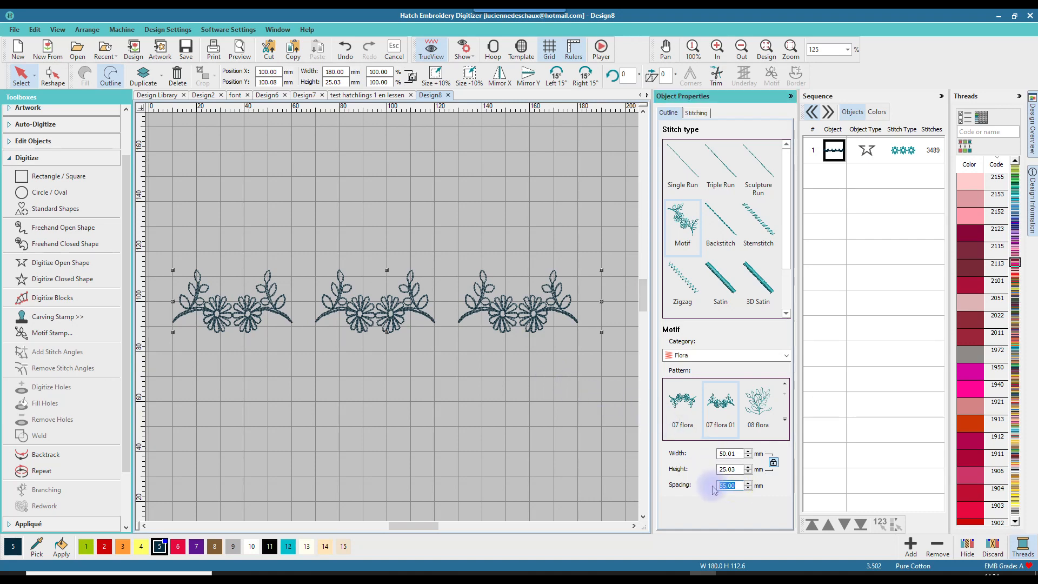
text(53)
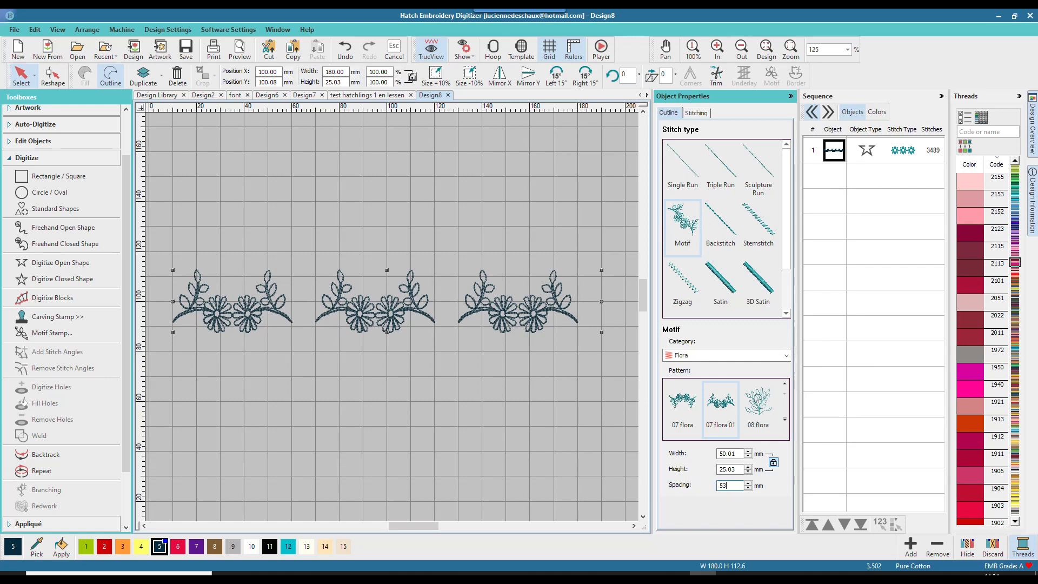
key(Return)
Reduce the floral line's motif spacing to 50 mm
drag(739, 485, 712, 492)
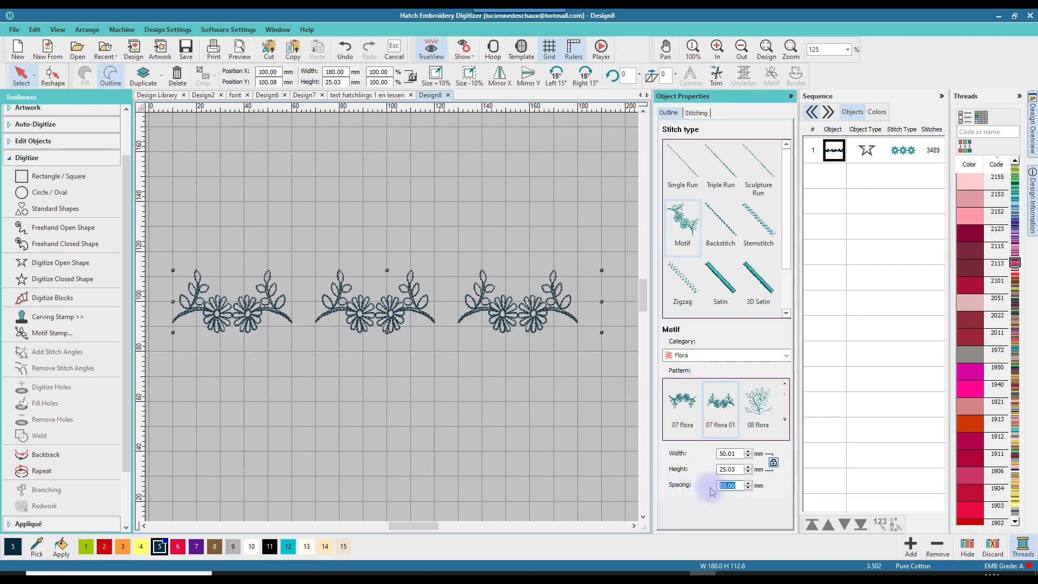
text(5)
key(Return)
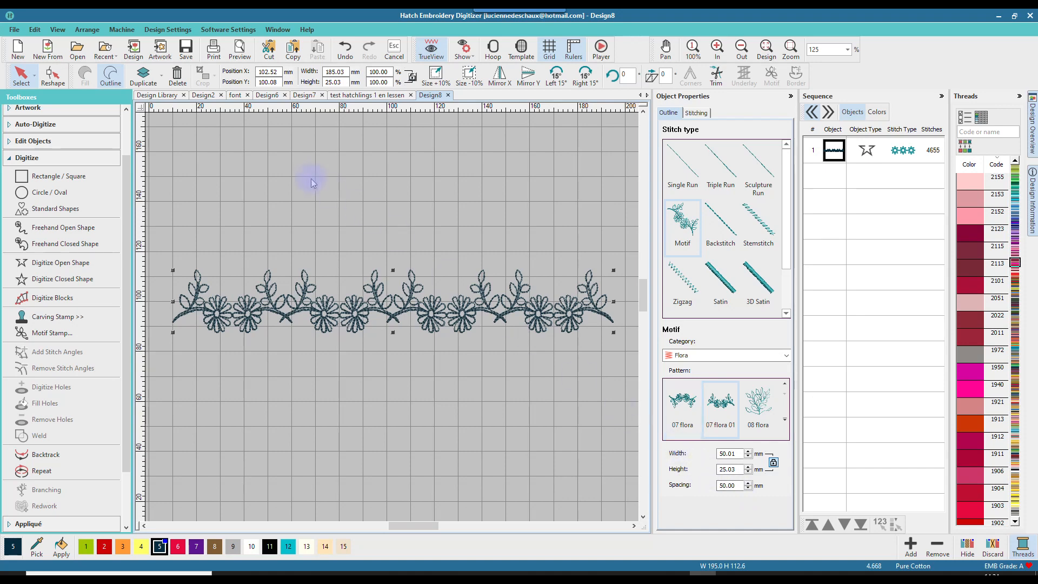
Reshape the floral line by moving its right end point outward until the line is about 200 mm long
scroll(392, 323, down, 1)
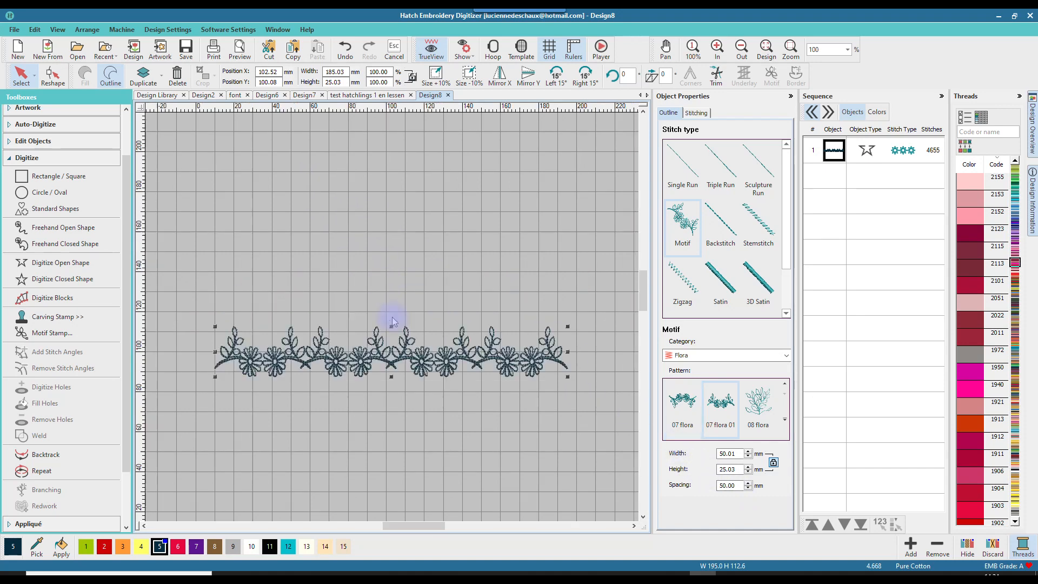
click(53, 79)
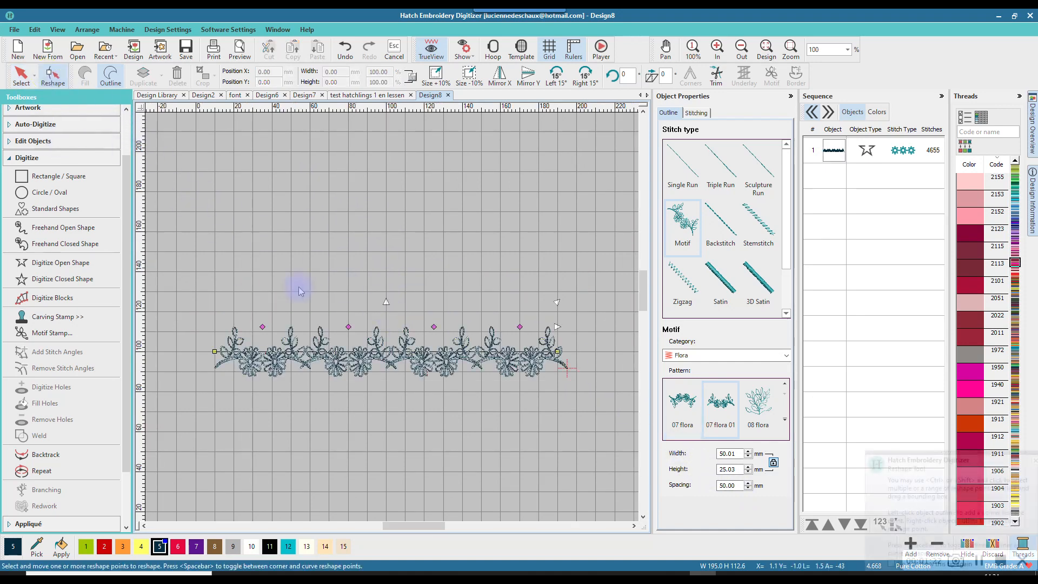
scroll(427, 315, up, 1)
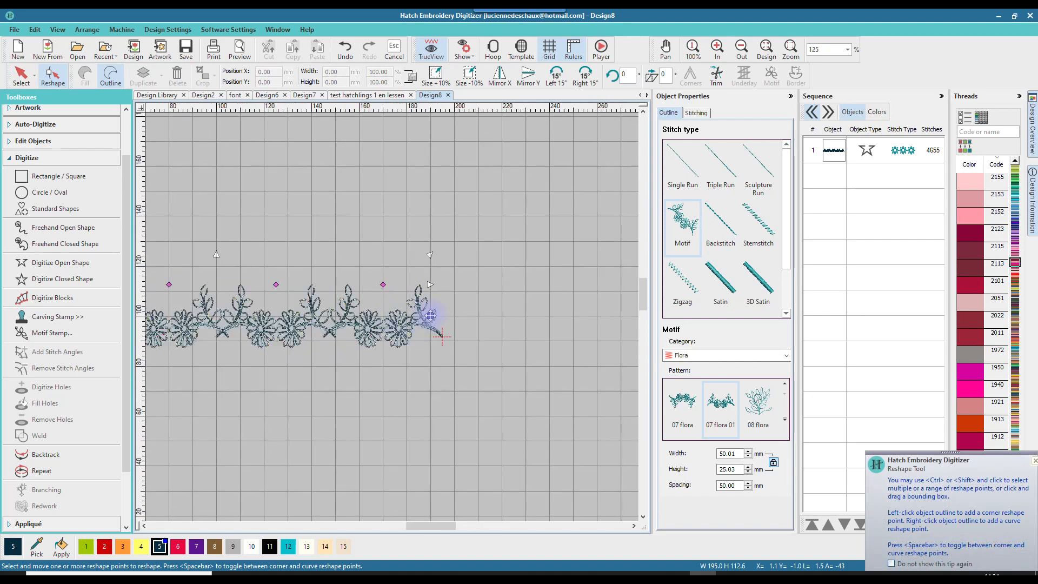
drag(431, 316, 494, 315)
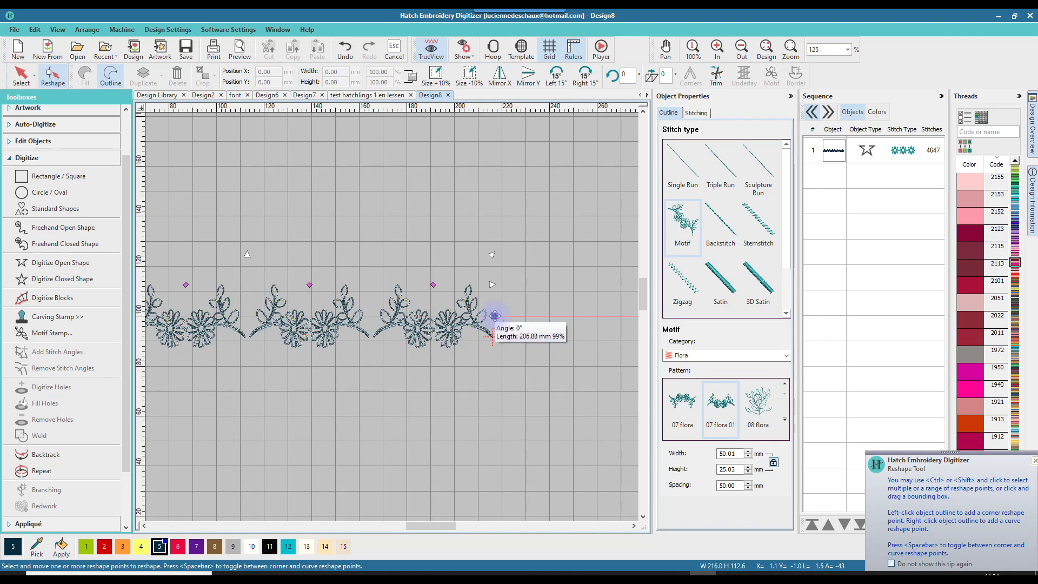
drag(484, 317, 477, 315)
click(21, 76)
scroll(394, 318, down, 3)
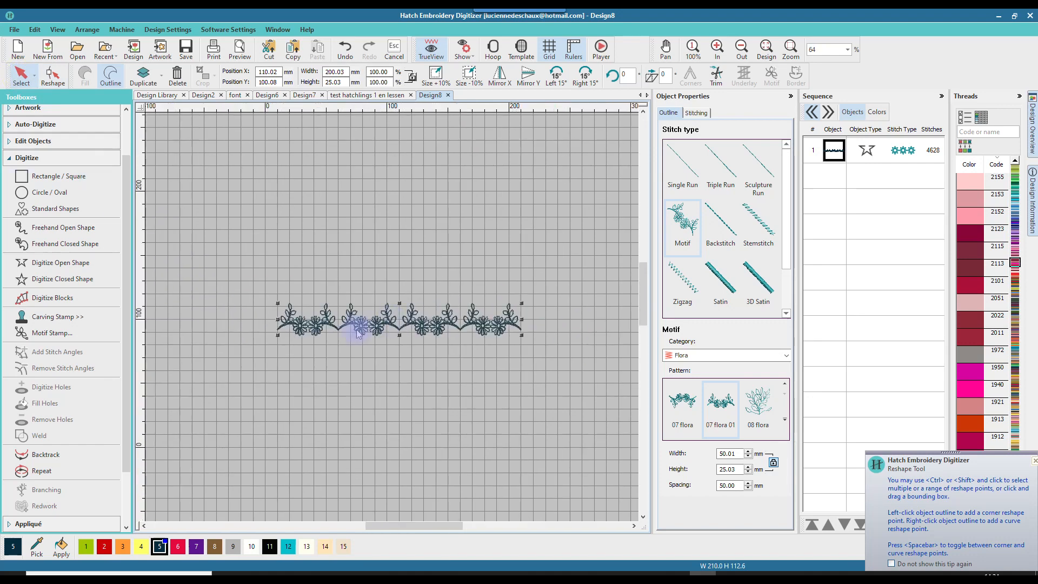
scroll(463, 324, up, 2)
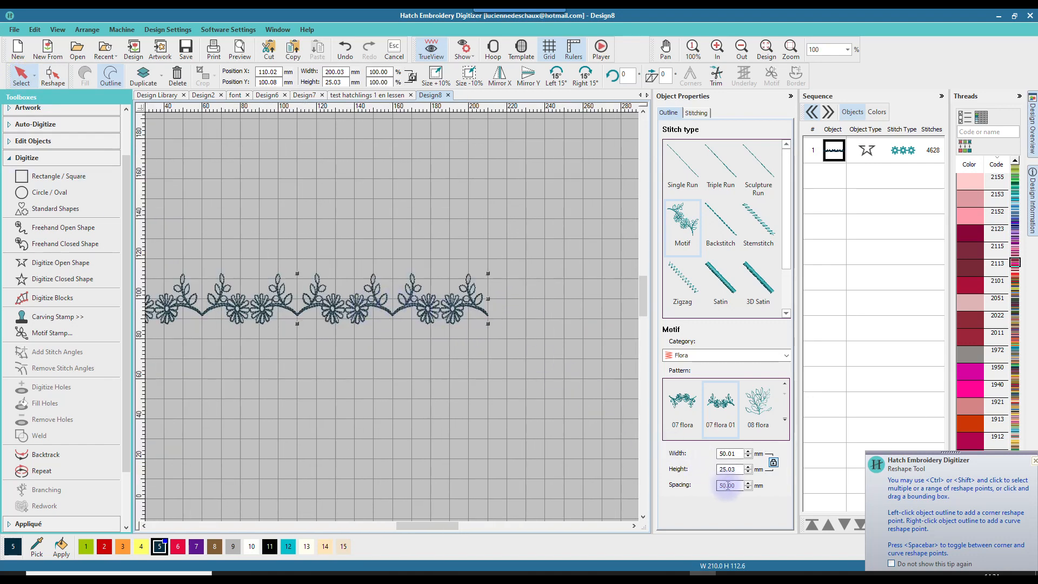
Undo the lengthening of the floral line and its last motif spacing change
click(343, 54)
click(344, 54)
click(344, 54)
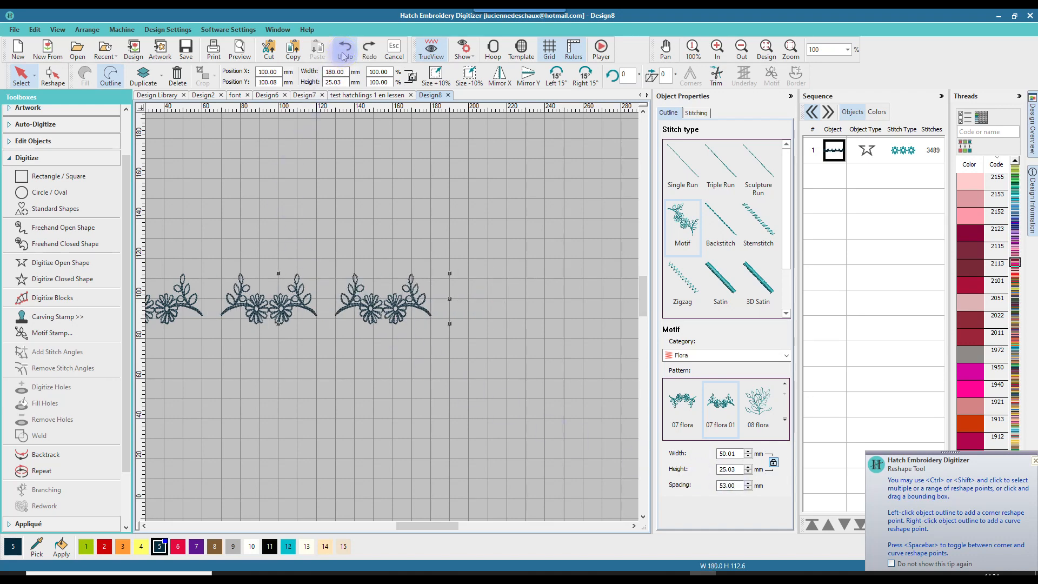
Set the floral line's motif width to 55 mm
scroll(353, 295, down, 1)
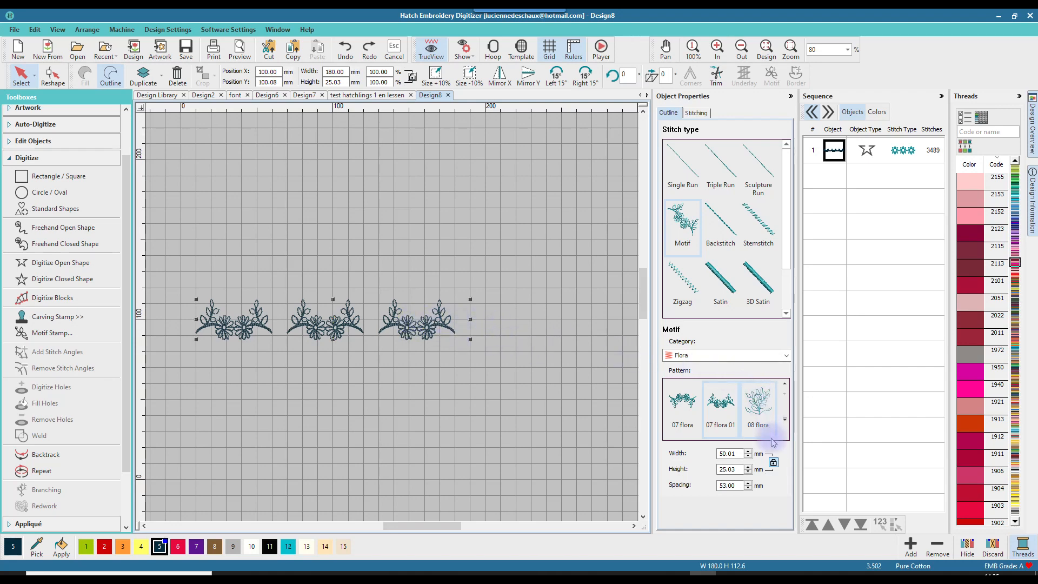
click(736, 455)
click(773, 463)
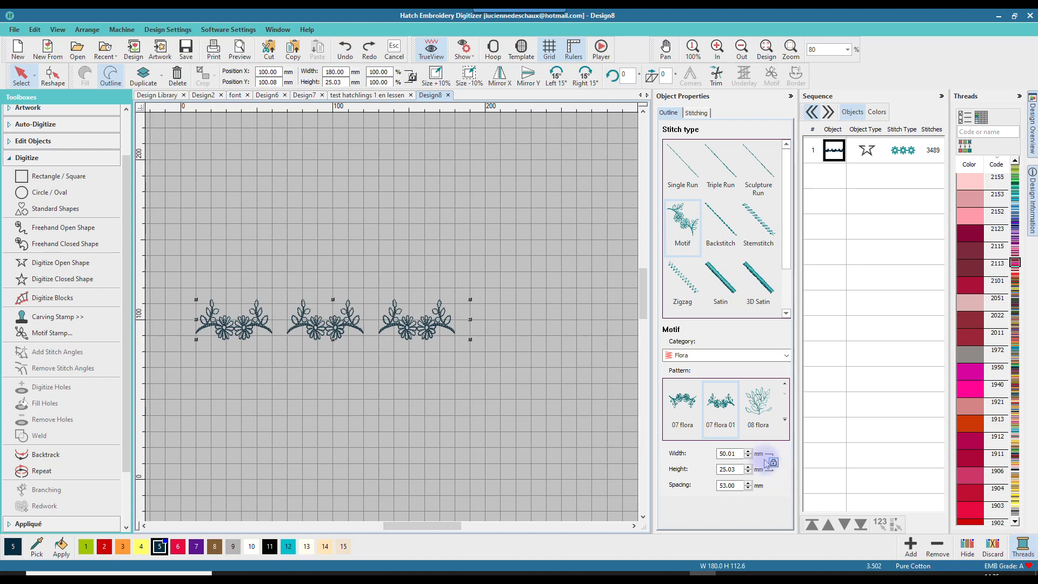
click(737, 454)
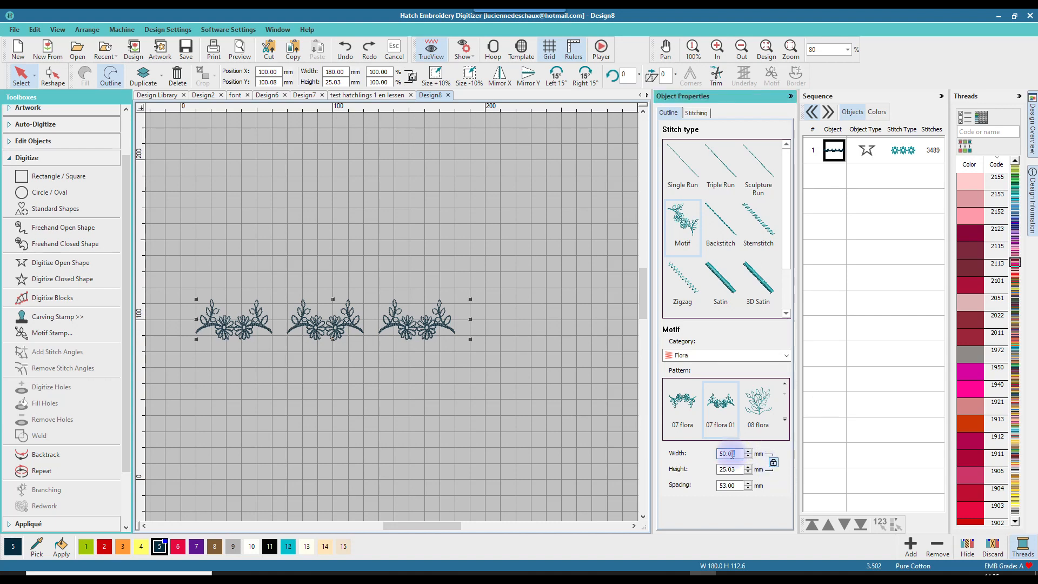
drag(731, 455, 713, 456)
text(55)
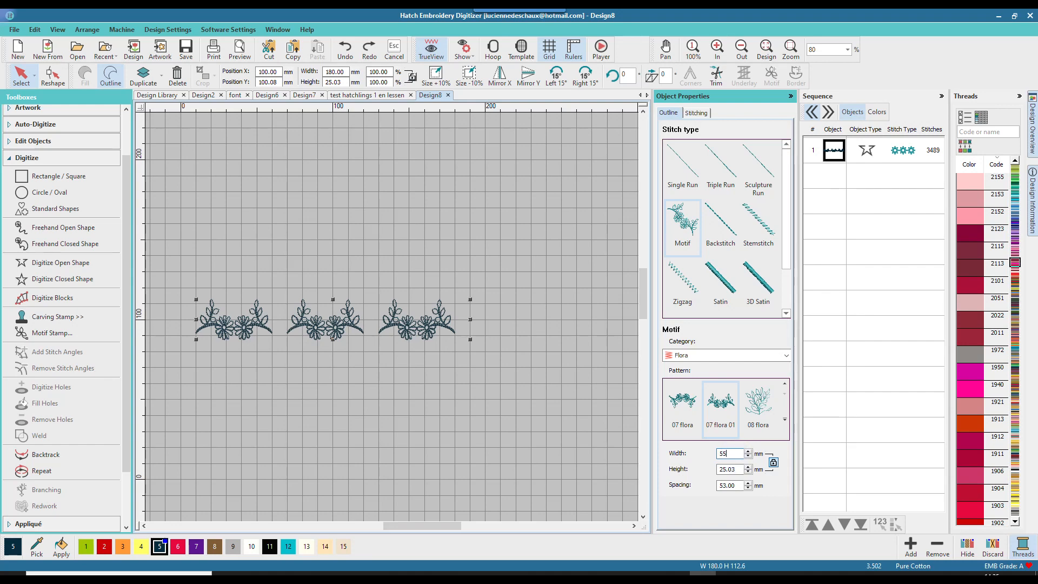
key(Return)
Increase the floral line's motif width to 59 mm
double_click(727, 453)
text(59)
key(Return)
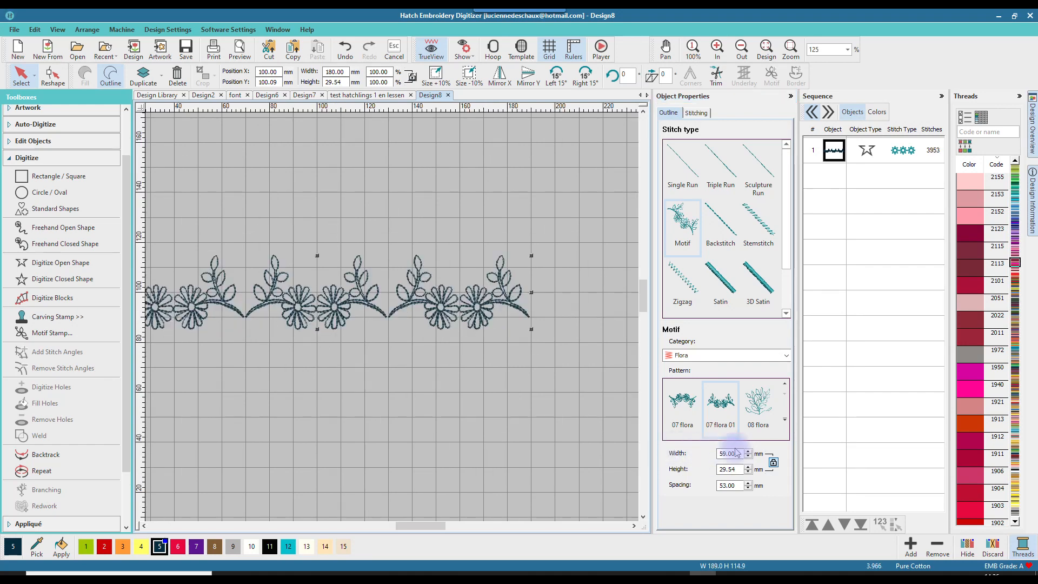
Set the floral line's motif width to 60 mm and check the whole line
double_click(736, 453)
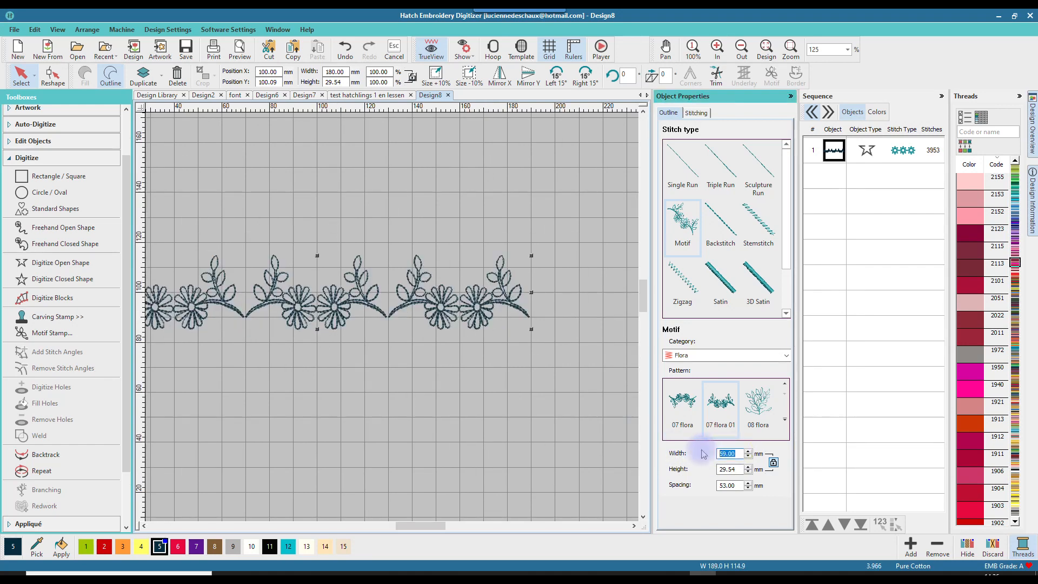
text(6)
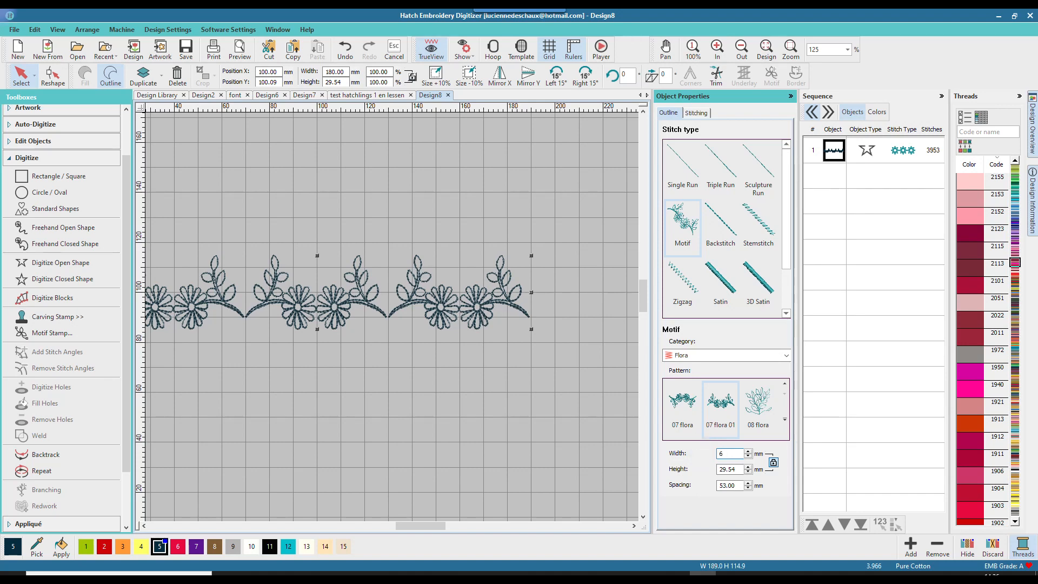
text(0)
key(Return)
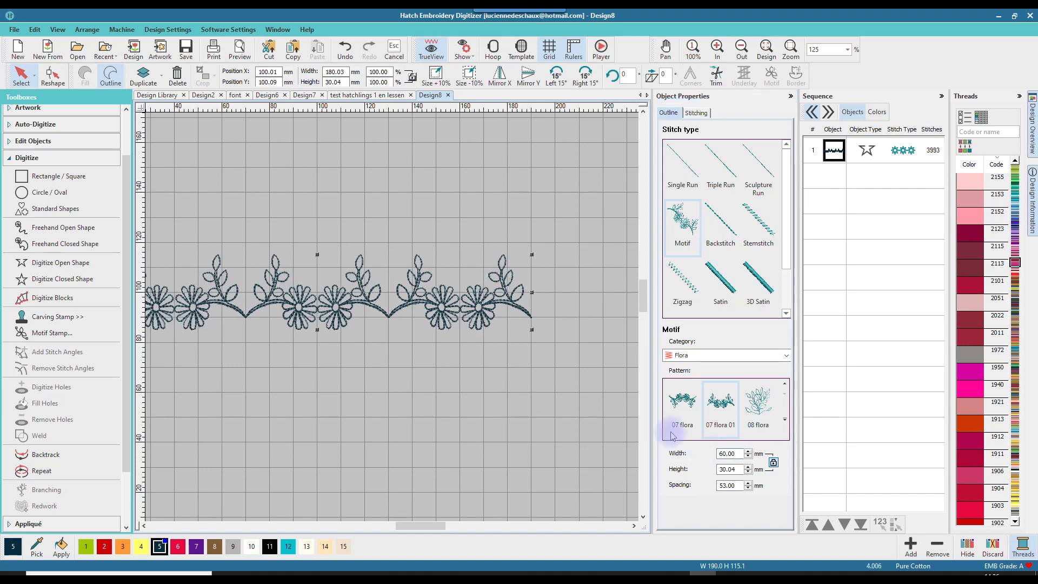
scroll(509, 379, down, 1)
scroll(391, 318, down, 1)
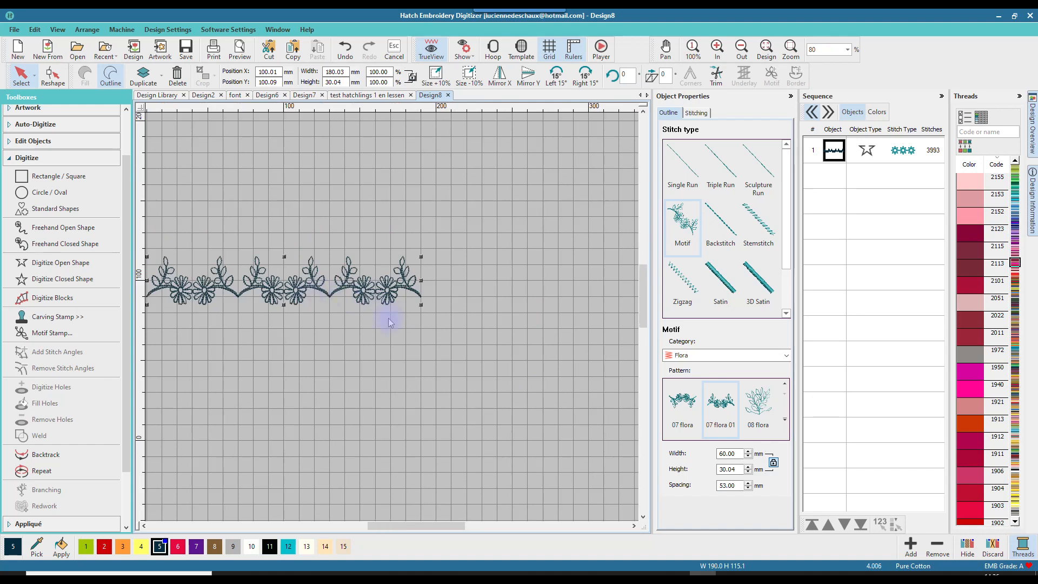
scroll(390, 313, down, 1)
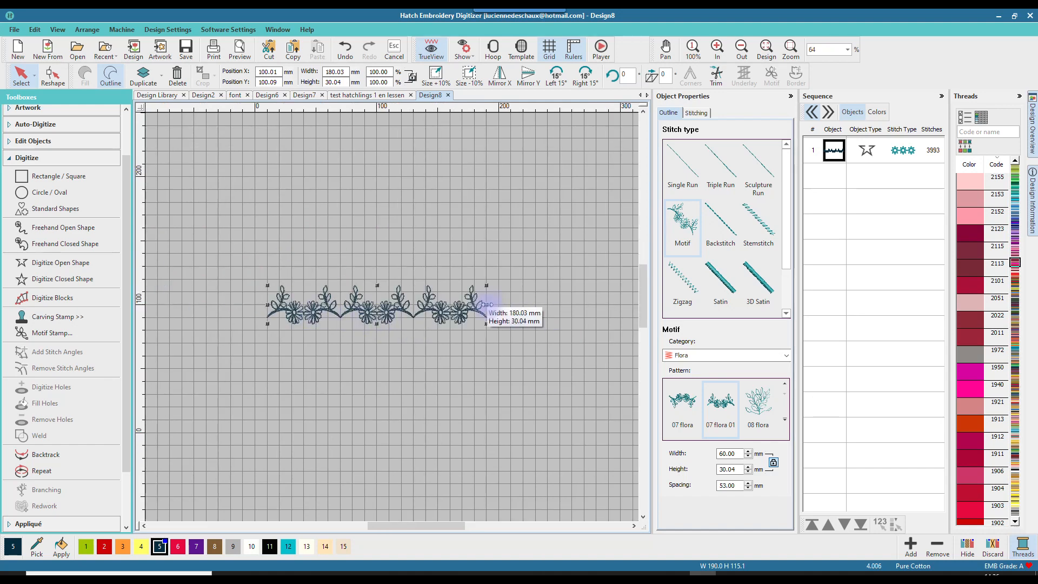